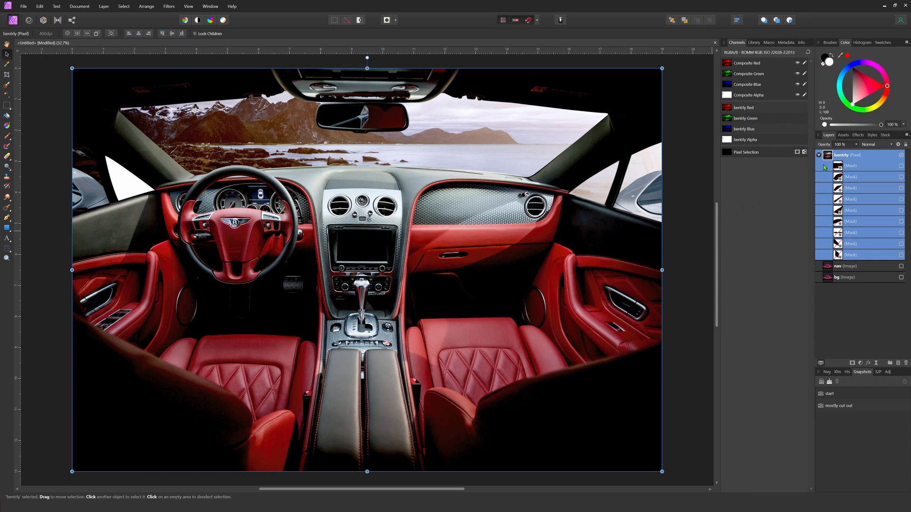
Step: Search the Pexels stock library for cars and browse through the resulting photos
left_click(884, 135)
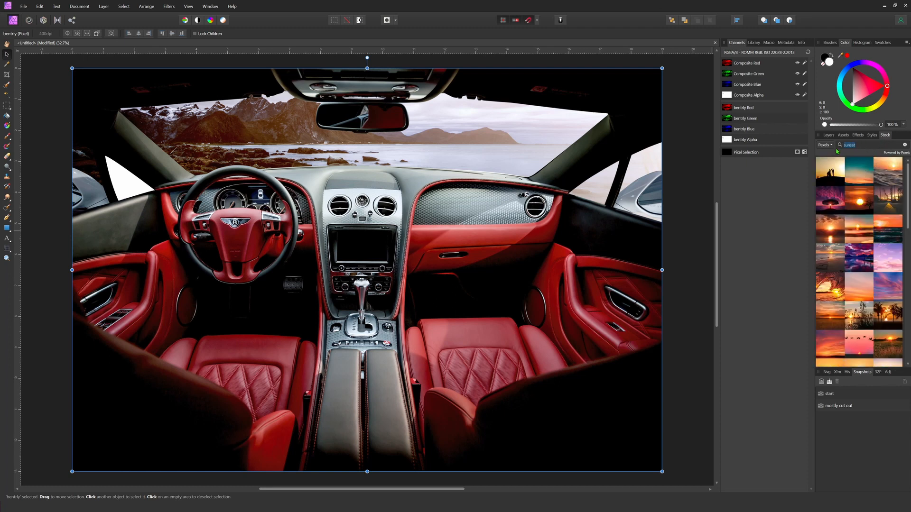
type("cars")
key("Return")
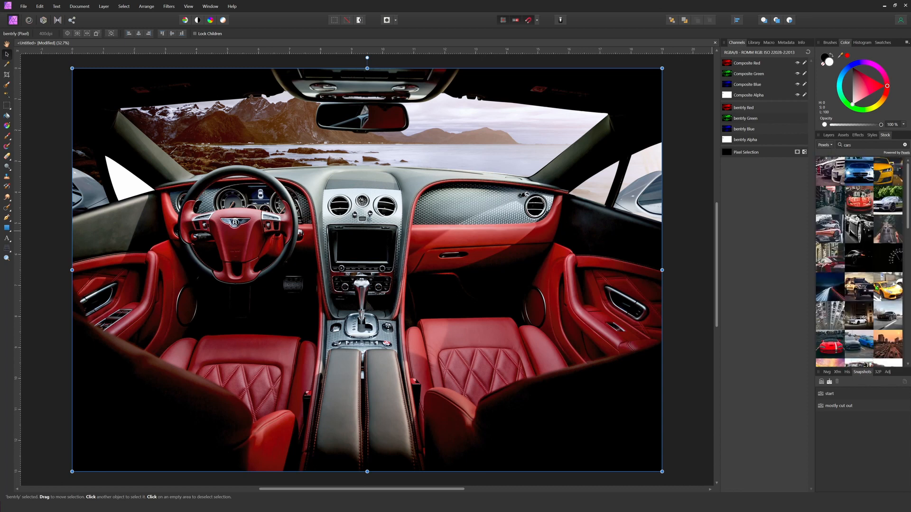
scroll(875, 287, "down", 3)
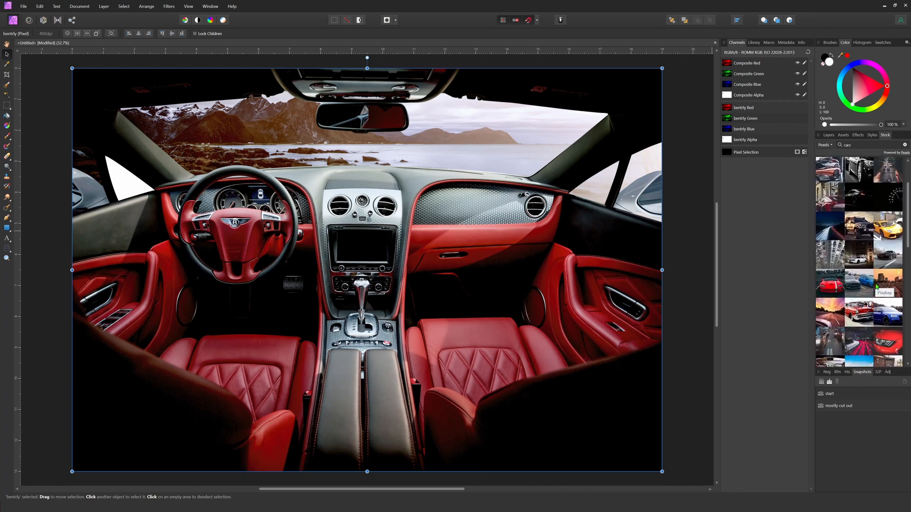
scroll(876, 287, "down", 5)
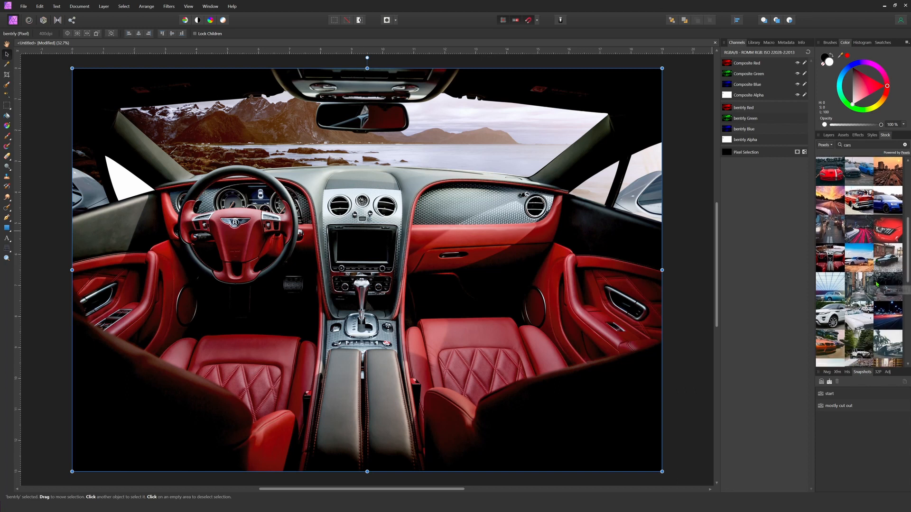
scroll(876, 283, "down", 2)
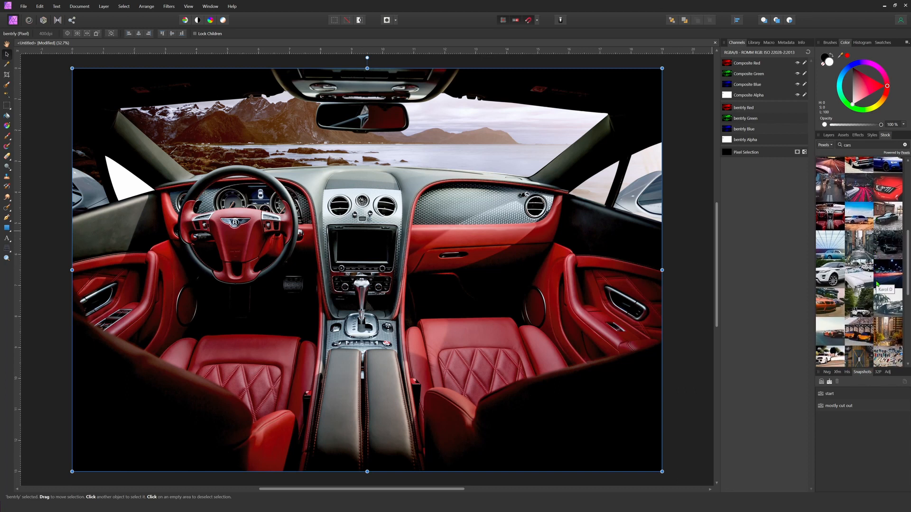
scroll(828, 220, "up", 4)
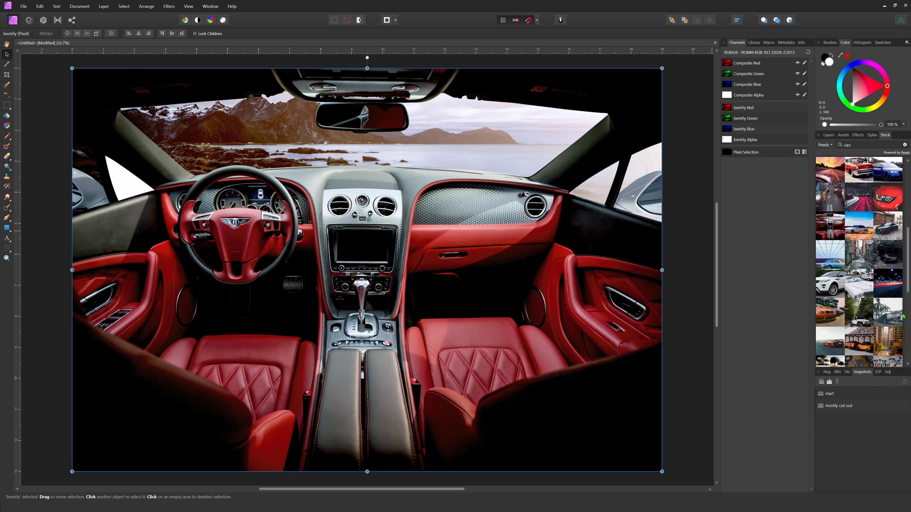
scroll(870, 300, "up", 4)
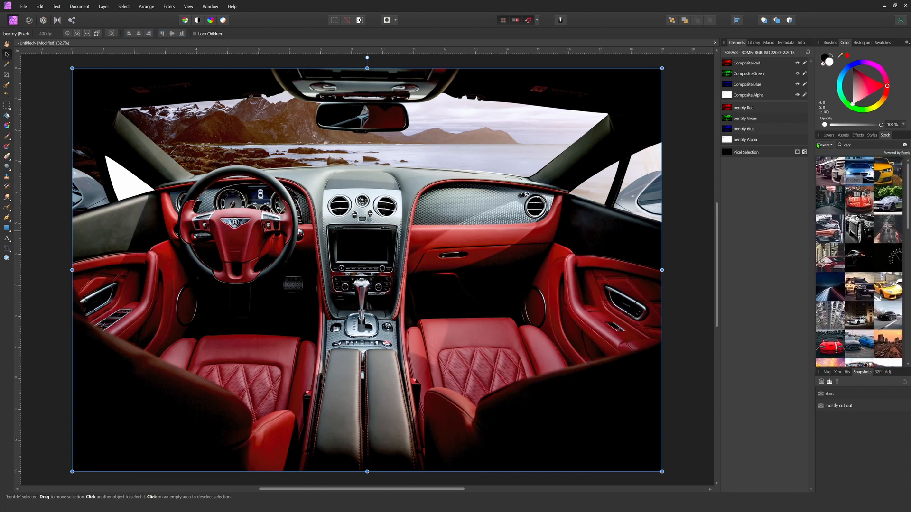
Step: Preview the bg image alone by temporarily hiding the bentrly layer, and restore the bentrly layer with bg hidden
left_click(830, 136)
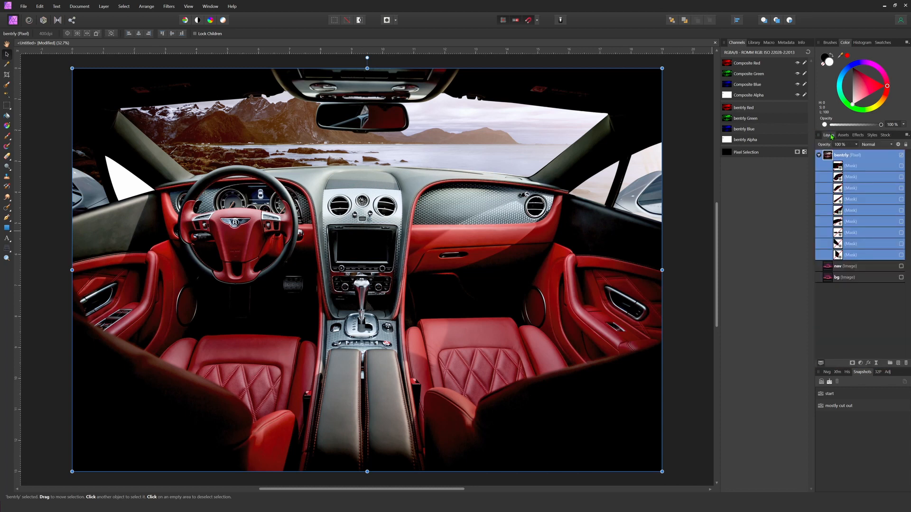
left_click(901, 155)
left_click(901, 266)
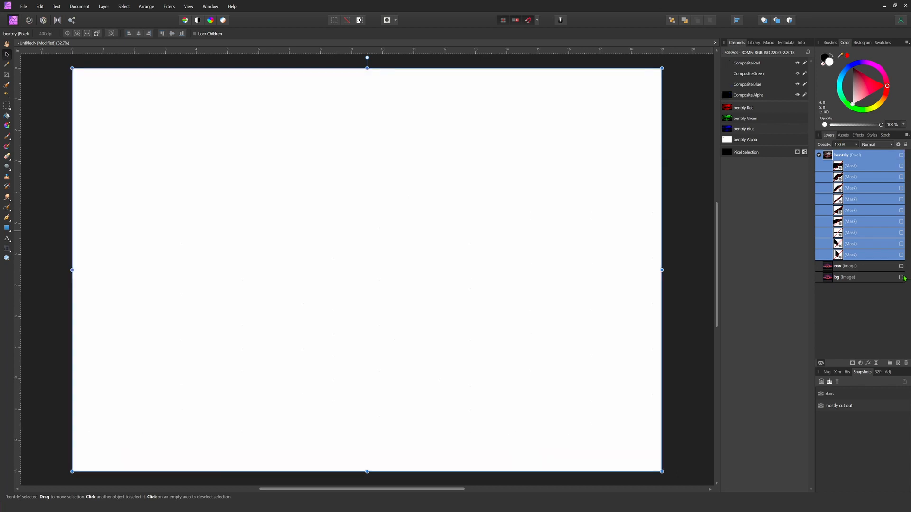
left_click(901, 277)
scroll(558, 294, "up", 3)
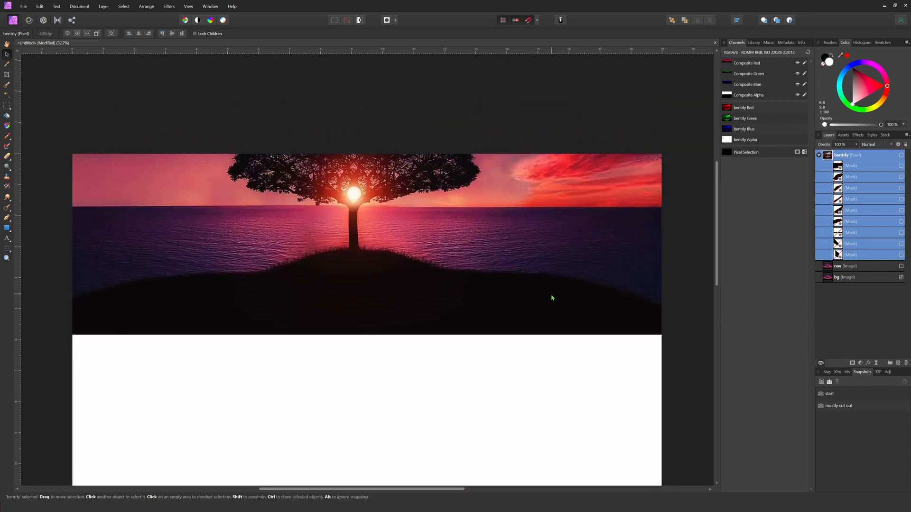
left_click(901, 277)
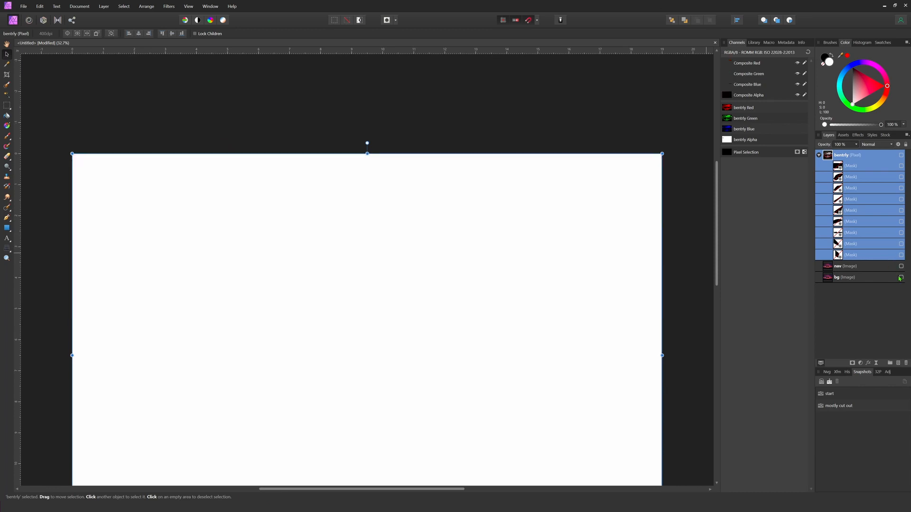
left_click(901, 155)
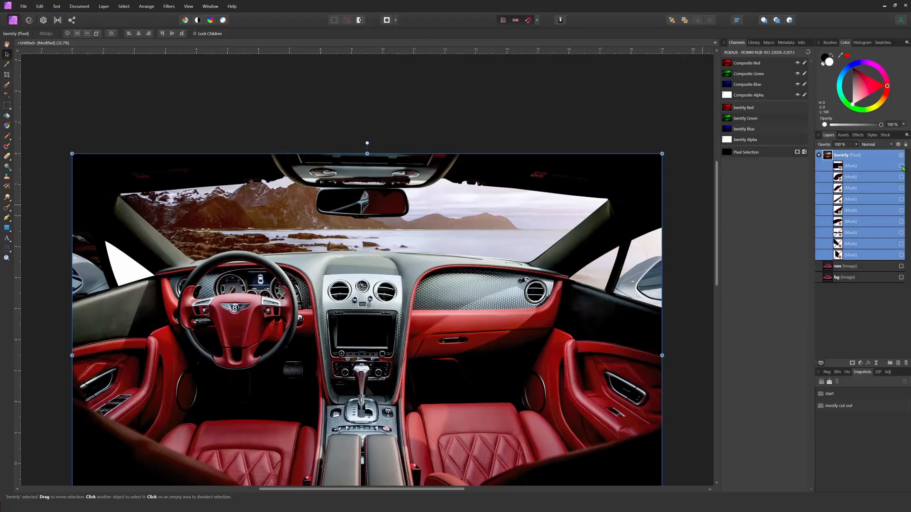
Step: Enable all nine masks on the bentrly layer and show the bg image behind the cut-out windows
left_click(901, 166)
left_click(901, 177)
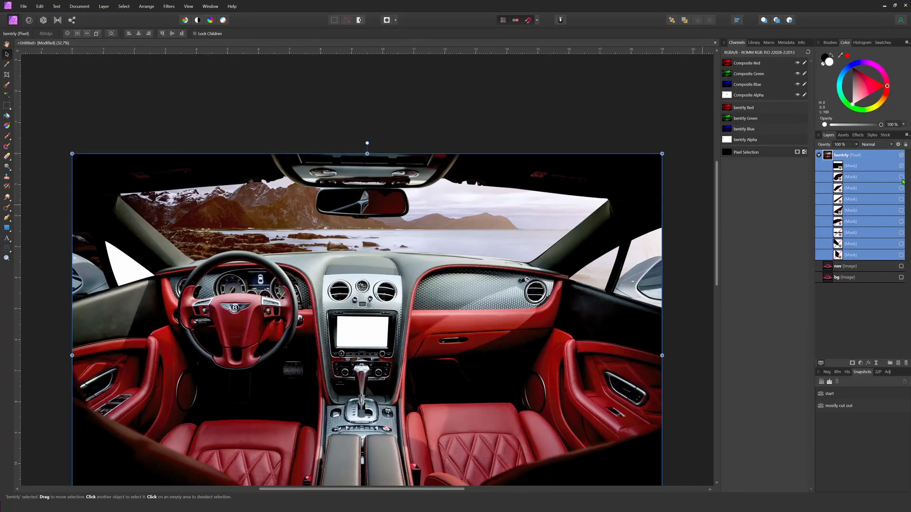
left_click(900, 188)
left_click(901, 199)
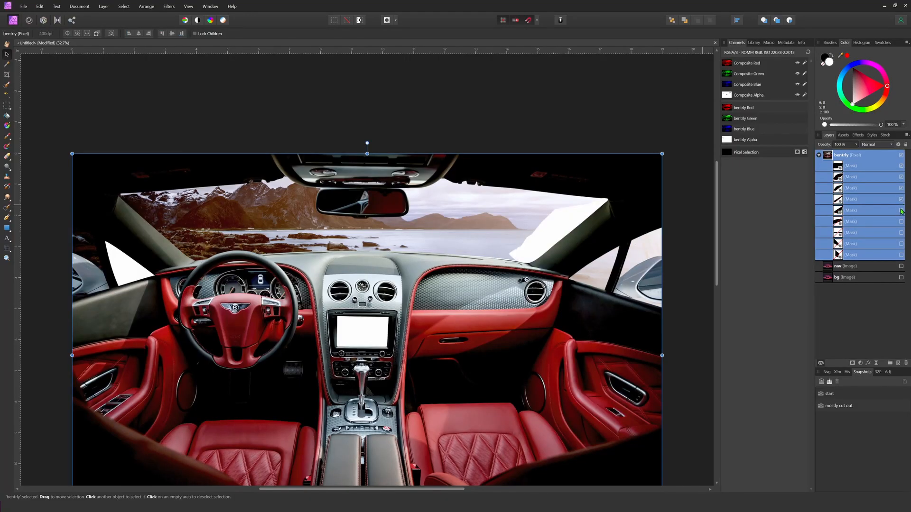
left_click(901, 211)
left_click(901, 222)
left_click(901, 232)
left_click(901, 244)
left_click(901, 255)
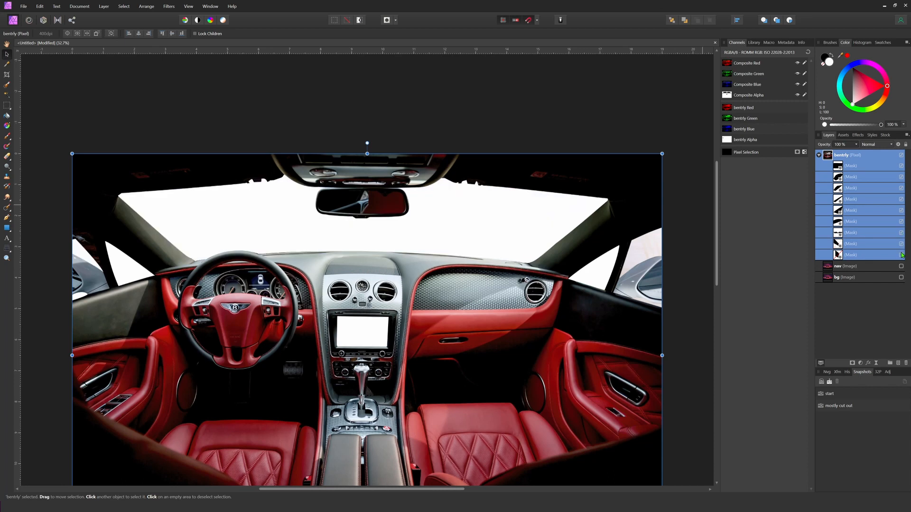
left_click(901, 277)
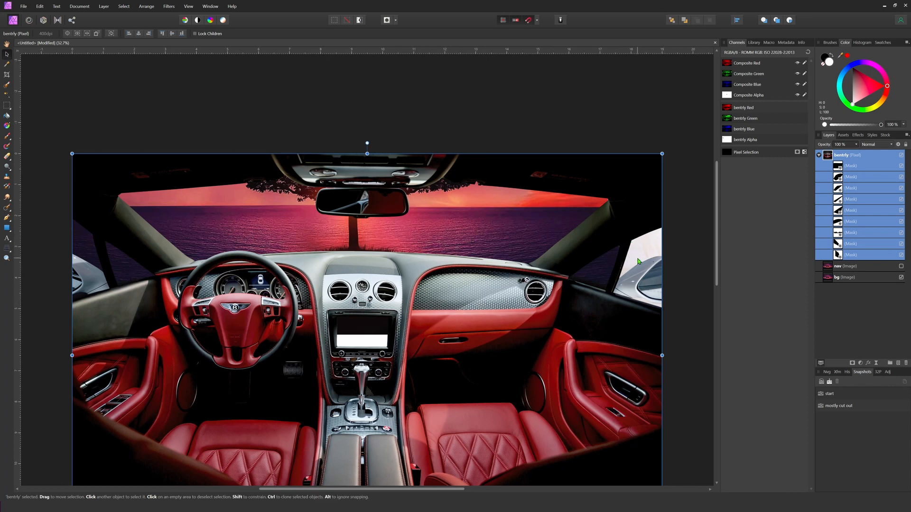
Step: Trace a closed Pen curve around the pale background above the parked silver car in the passenger-side window
key("ctrl+equal")
key("ctrl+equal")
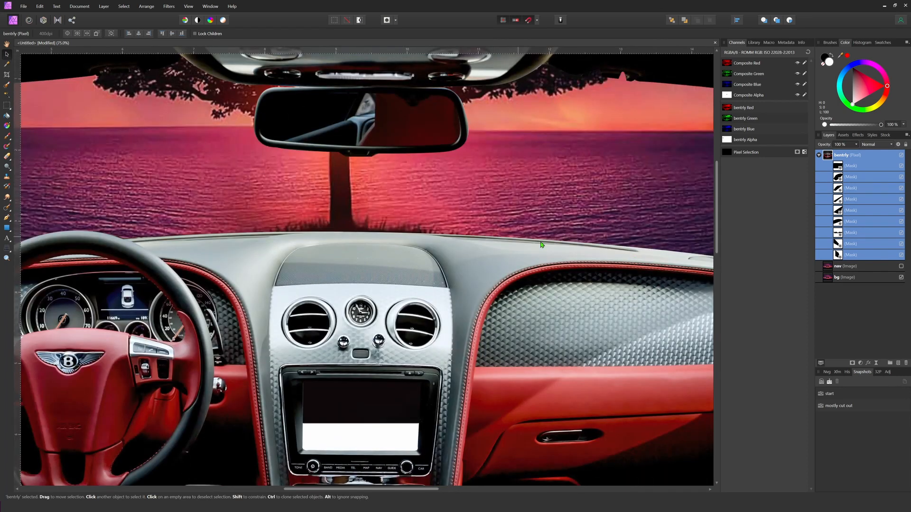
left_click_drag(650, 247, 281, 200)
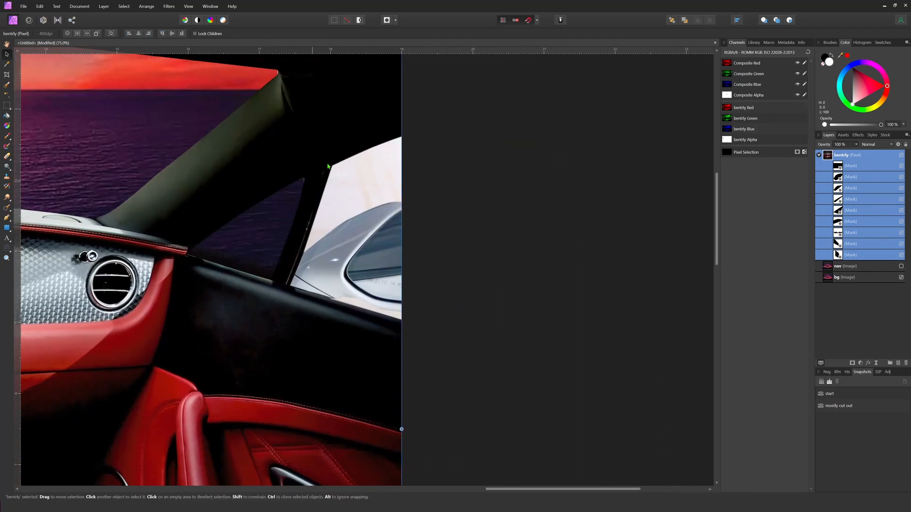
key("p")
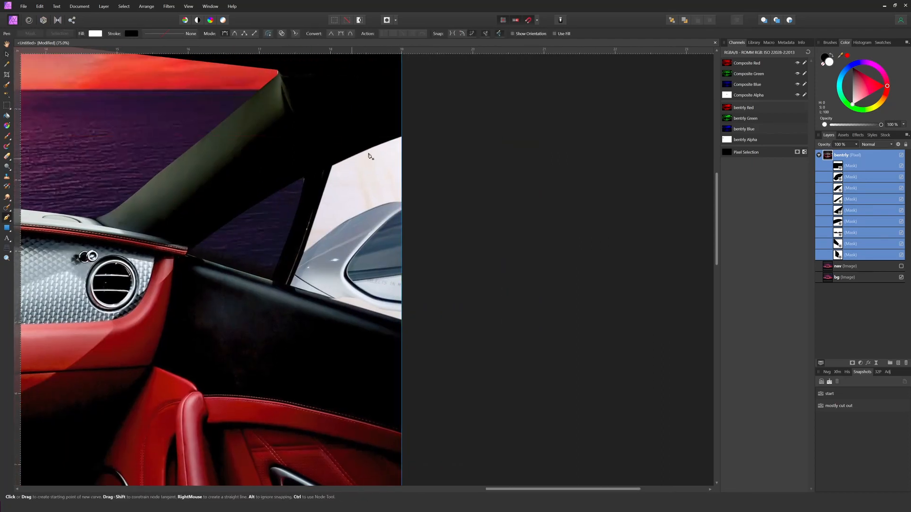
left_click(402, 136)
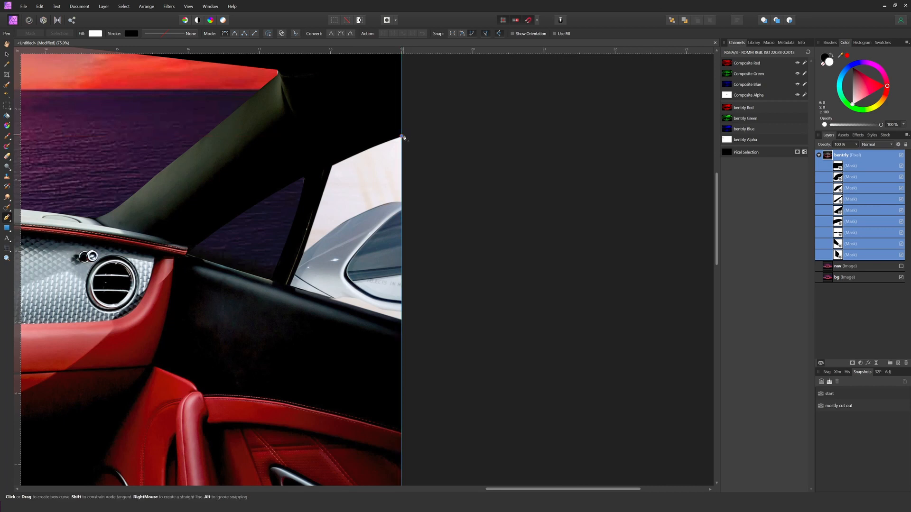
left_click(332, 165)
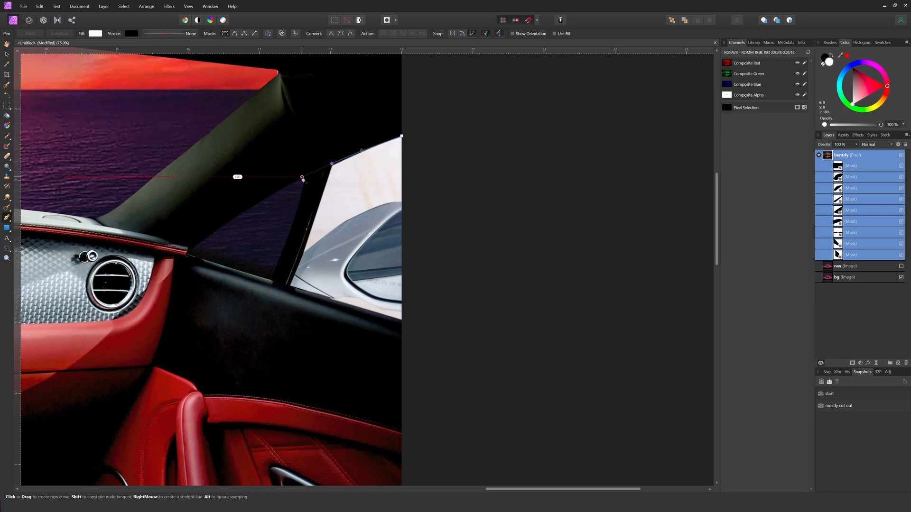
left_click(332, 168)
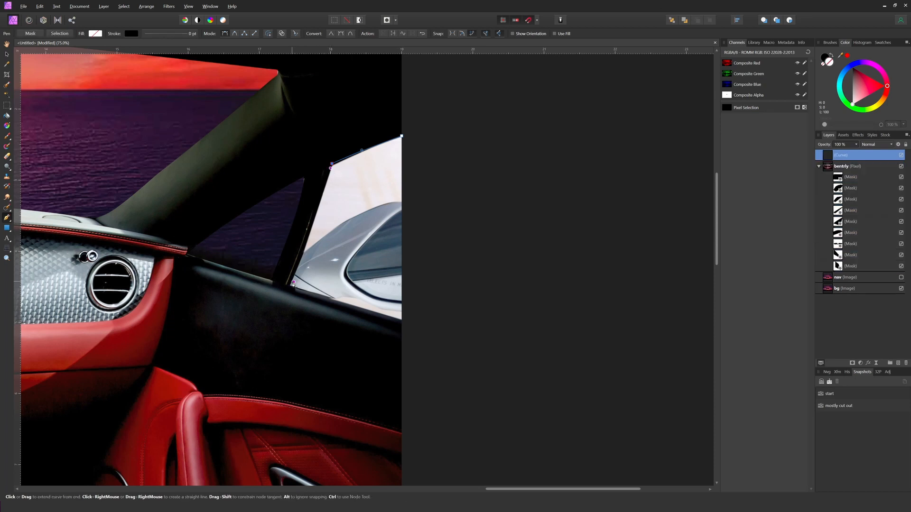
left_click(302, 255)
left_click(339, 225)
left_click(390, 203)
left_click_drag(390, 203, 407, 204)
left_click_drag(402, 136, 410, 136)
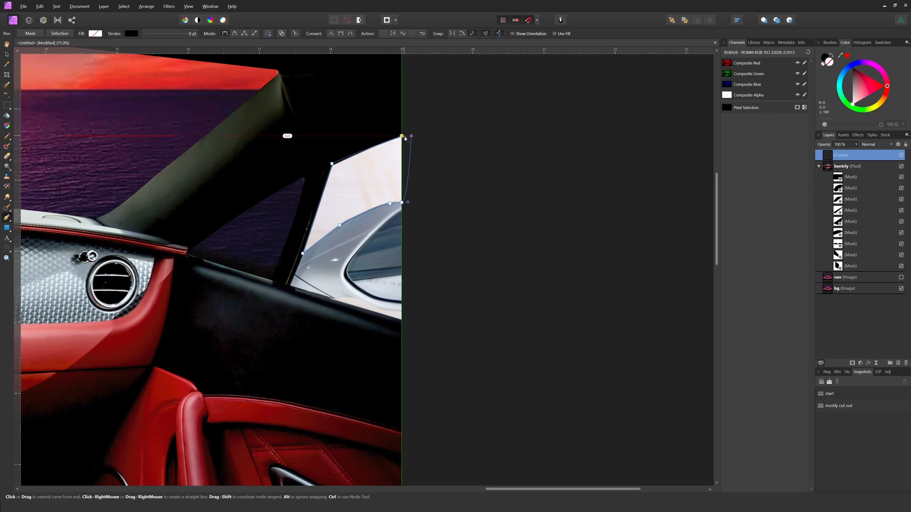
Step: Convert the window curve to a selection, invert it, add it as a mask on the bentrly layer, and deselect
left_click(64, 34)
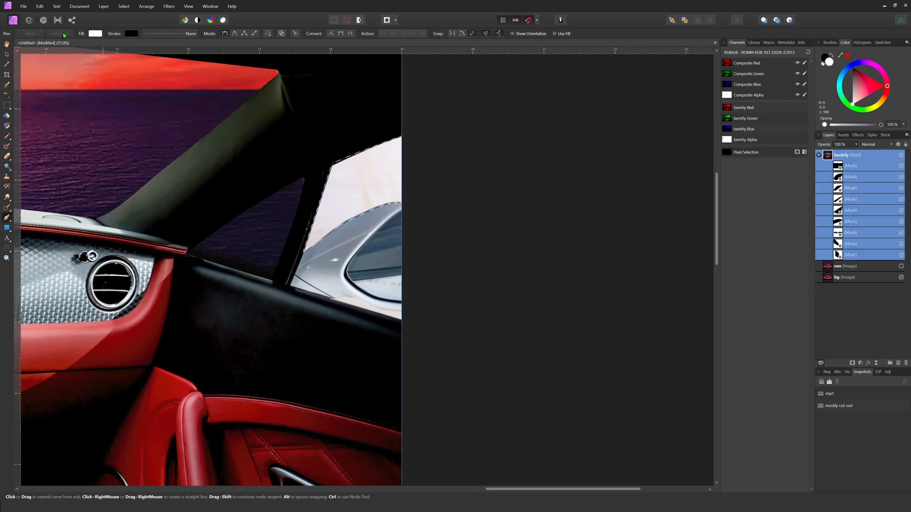
left_click(124, 6)
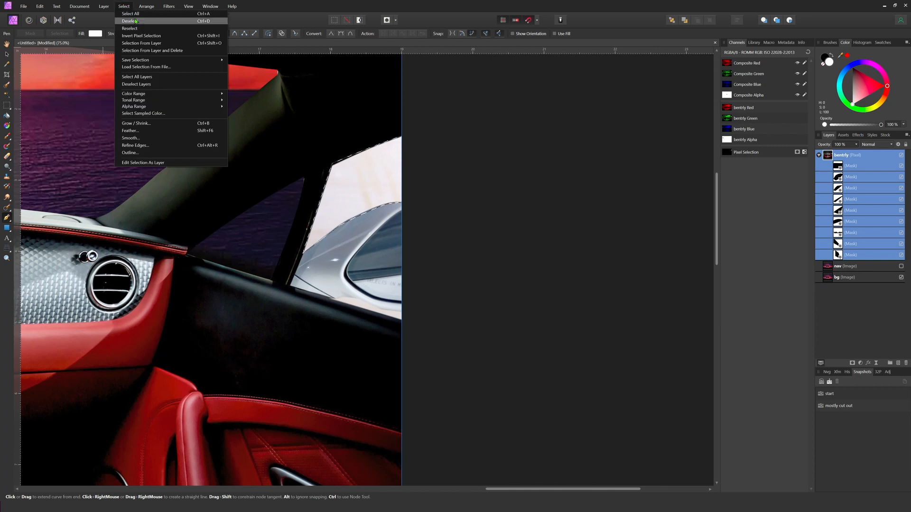
left_click(136, 21)
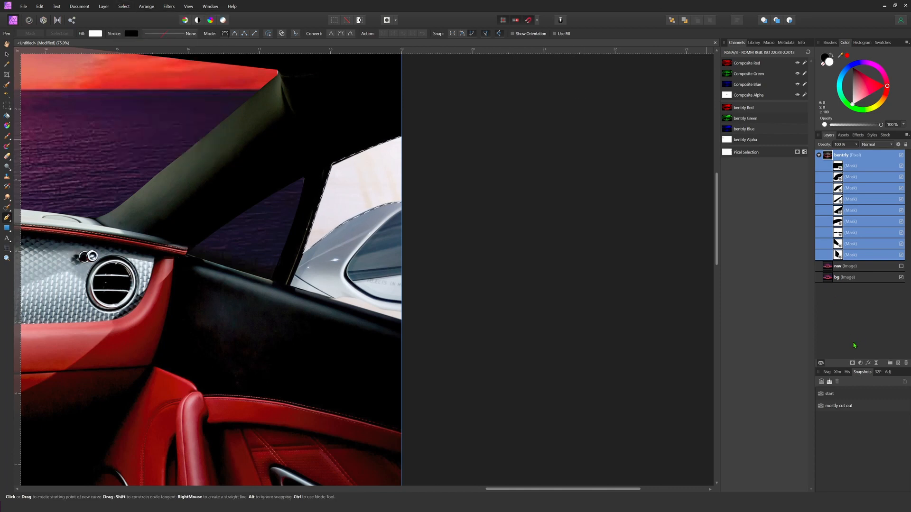
left_click(852, 363)
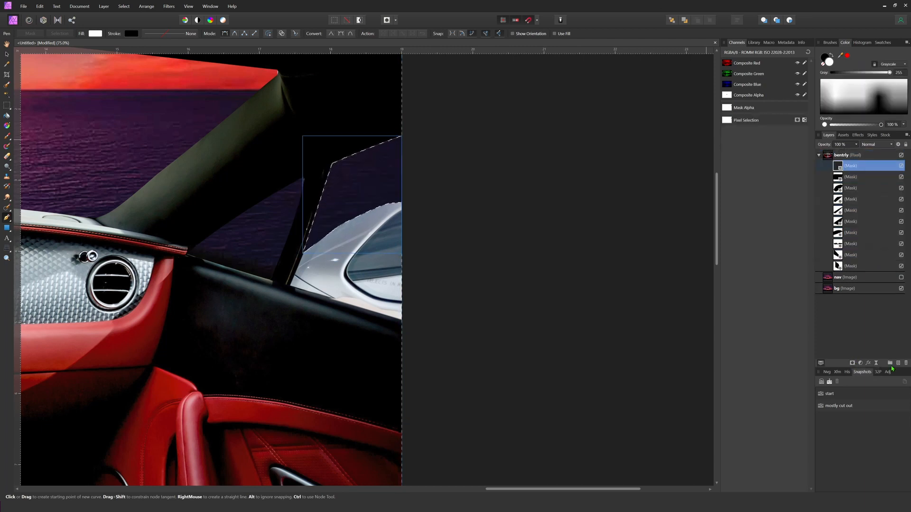
key("ctrl+d")
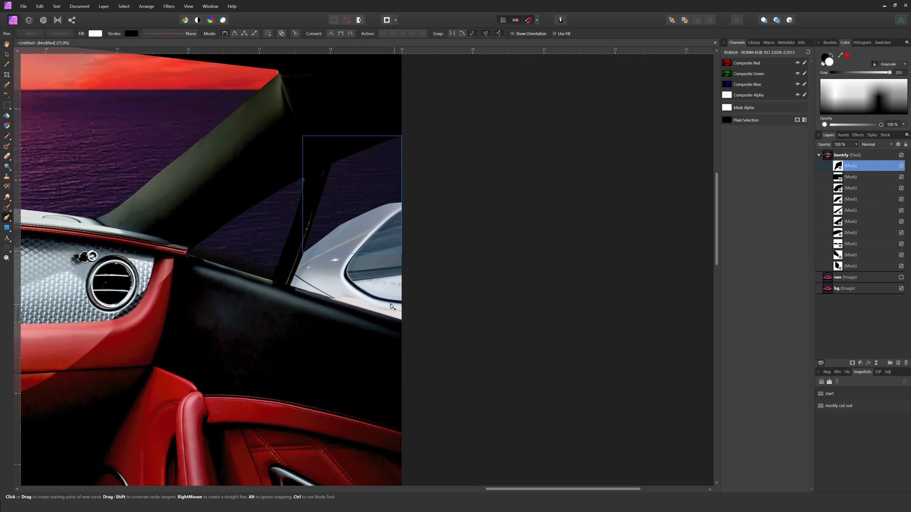
Step: Trace a closed Pen curve around the pale strip between the silver car's lower edge and the passenger door sill
left_click(330, 299)
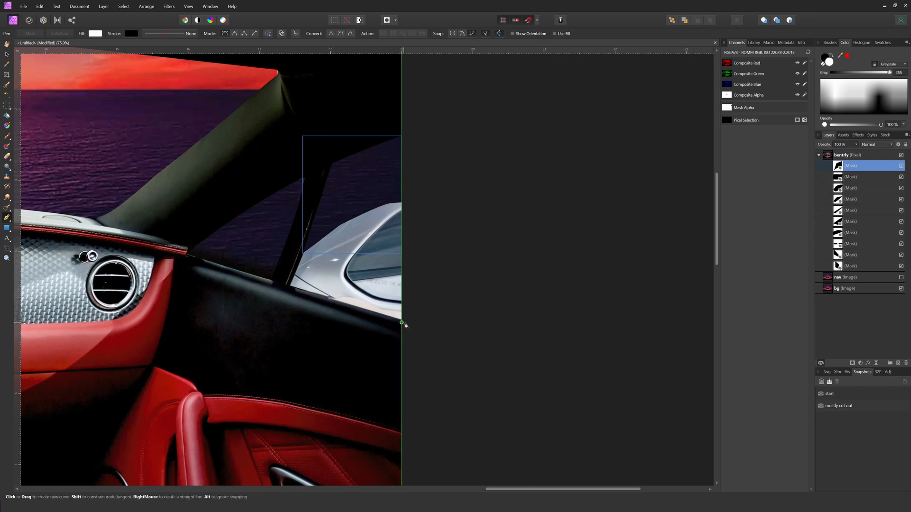
left_click(406, 324)
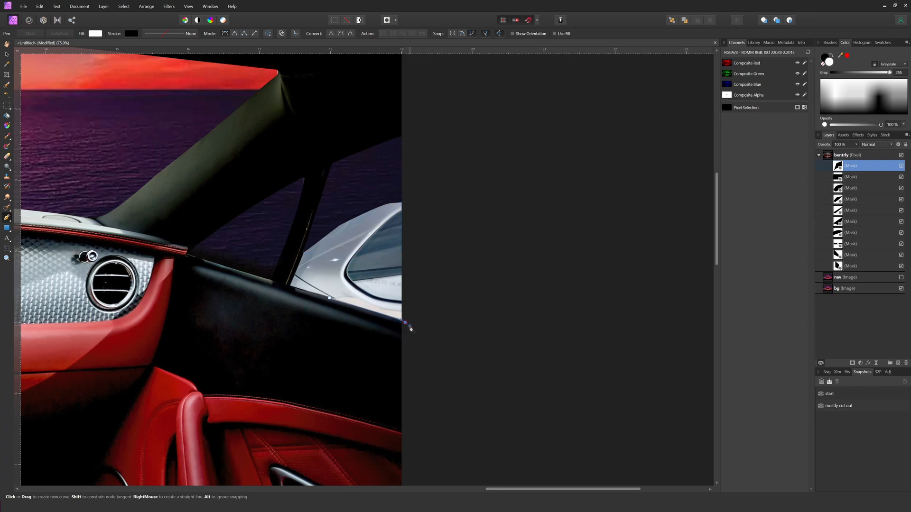
left_click_drag(410, 326, 410, 325)
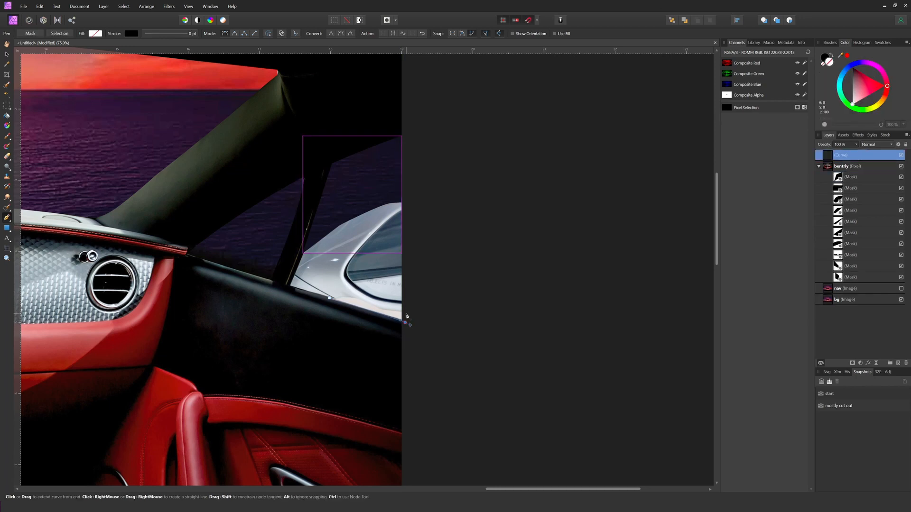
left_click(406, 310)
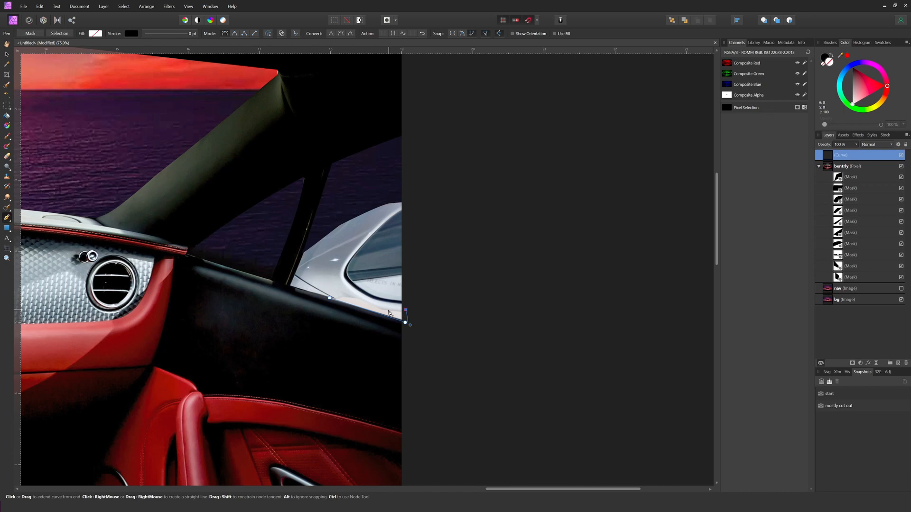
left_click(388, 311)
left_click(388, 311)
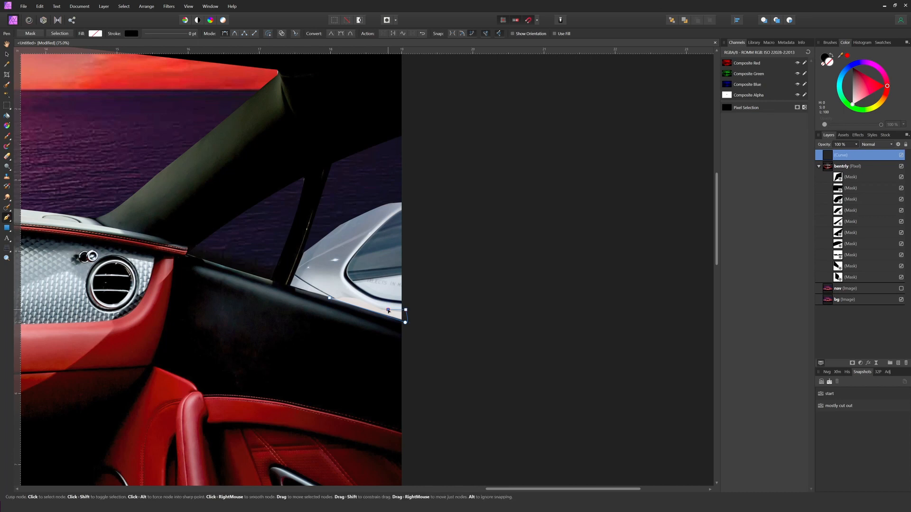
mouse_move(387, 310)
left_mouse_down()
mouse_move(370, 308)
mouse_move(381, 309)
left_mouse_up()
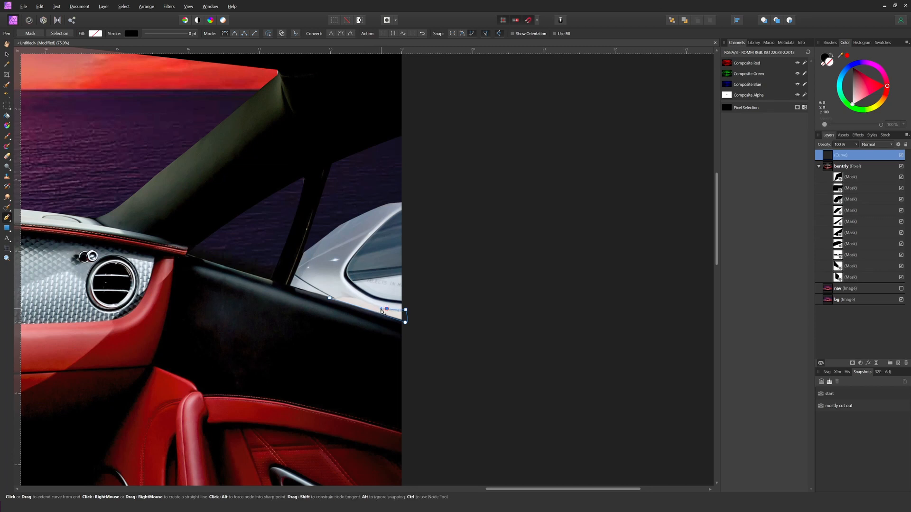
left_click(359, 300)
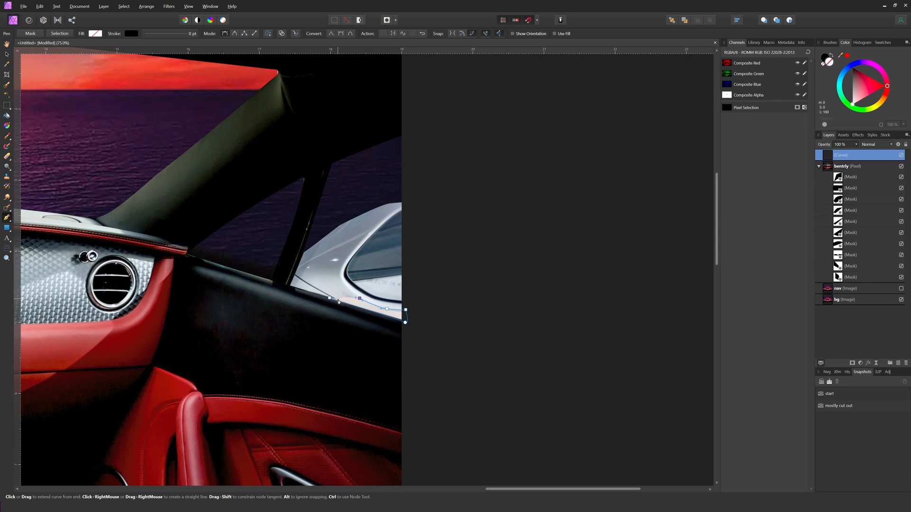
left_click_drag(340, 295, 339, 299)
key("ctrl+z")
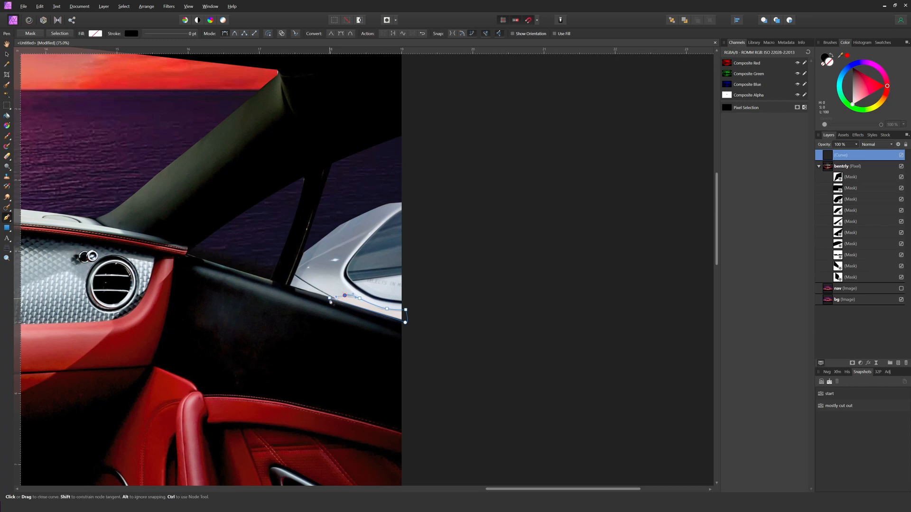
left_click(331, 300)
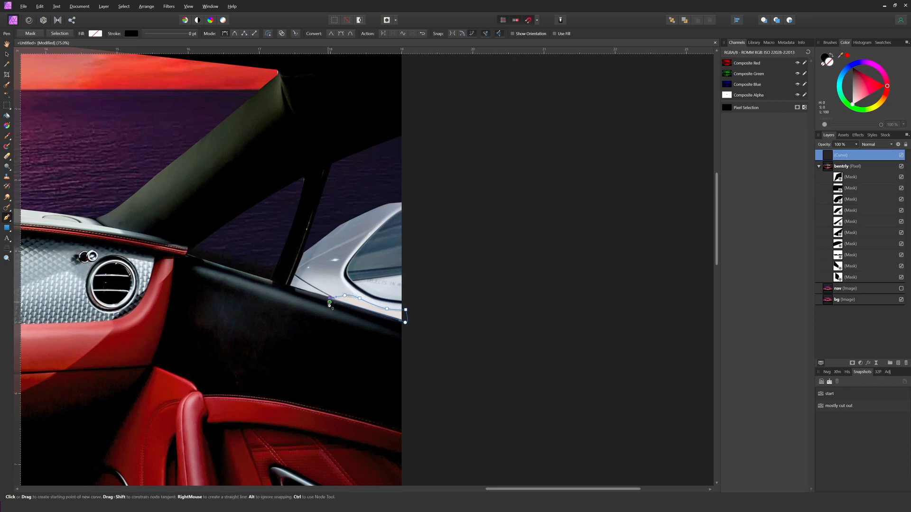
Step: Convert the door-sill curve to a selection, invert it, add it as a mask on the bentrly layer, and deselect
left_click(59, 34)
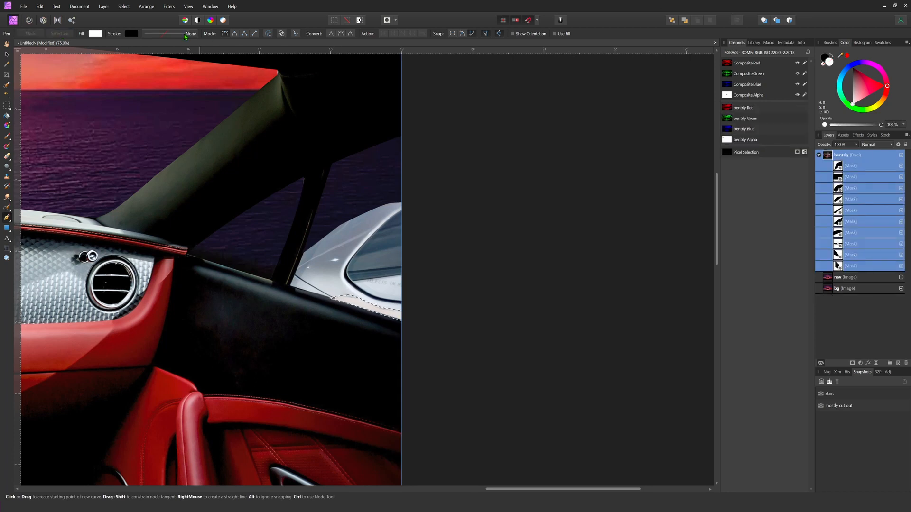
left_click(124, 6)
left_click(138, 38)
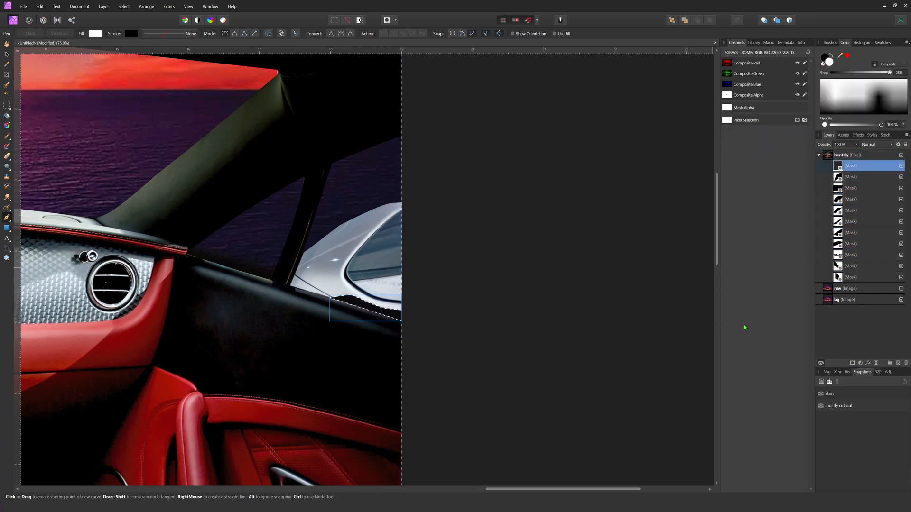
key("ctrl+d")
key("ctrl")
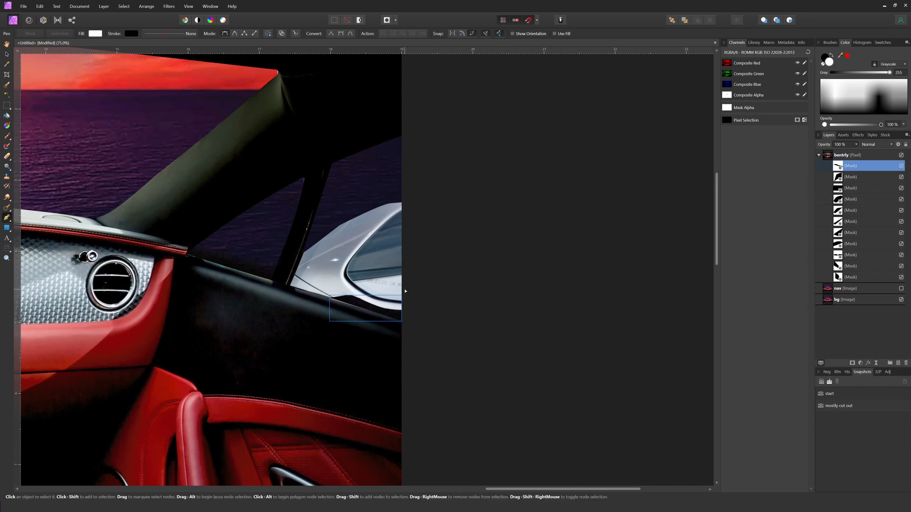
key("ctrl+0")
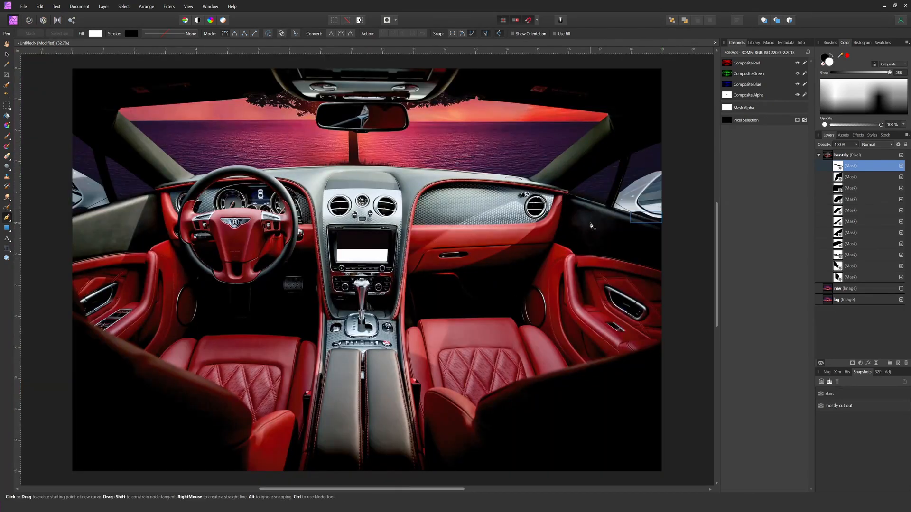
Step: Check what the second and third masks on the bentrly layer cut out by switching them off and on again
key("v")
left_click(679, 199)
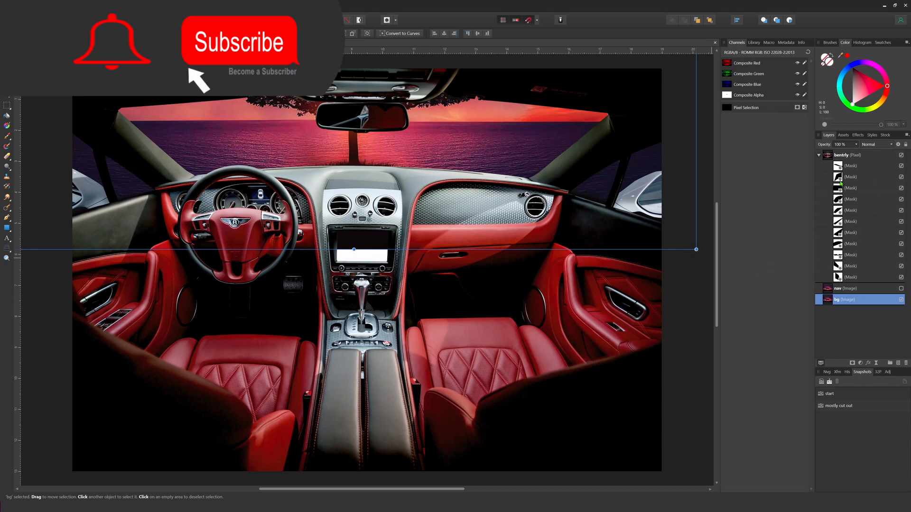
left_click(696, 296)
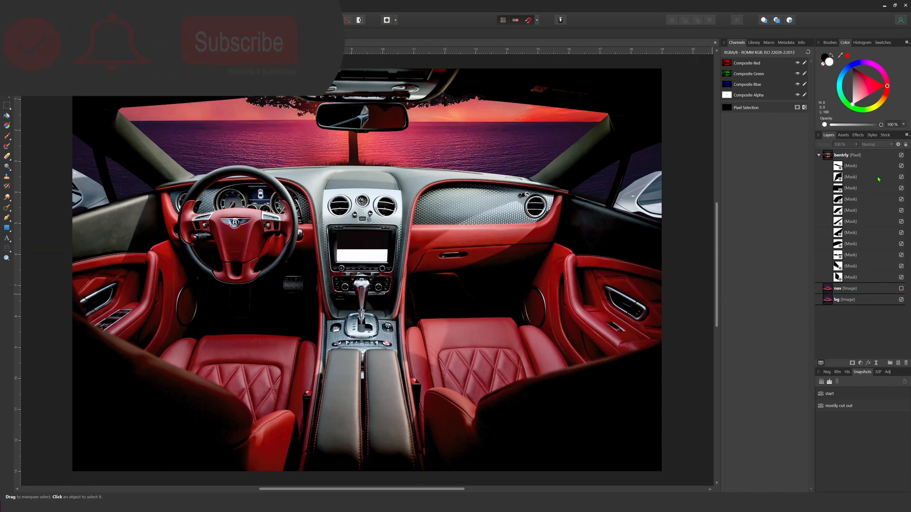
left_click(900, 176)
left_click(901, 177)
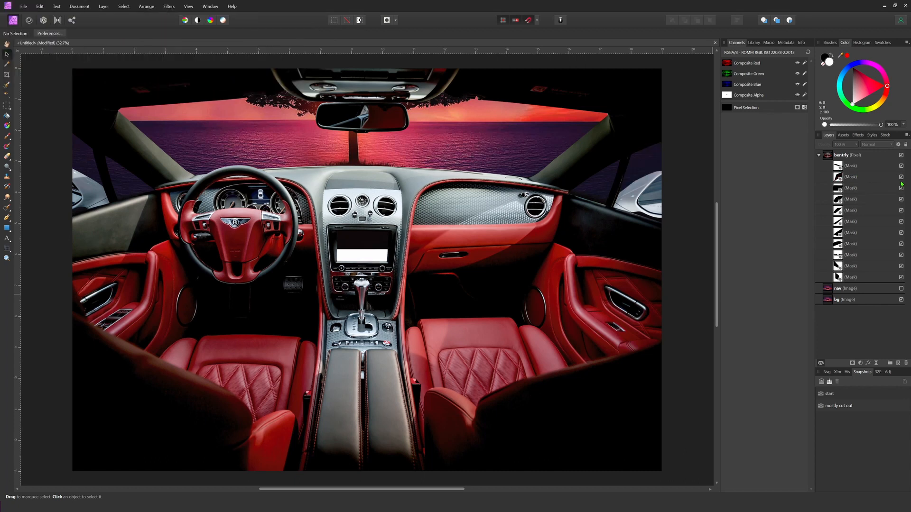
left_click(900, 188)
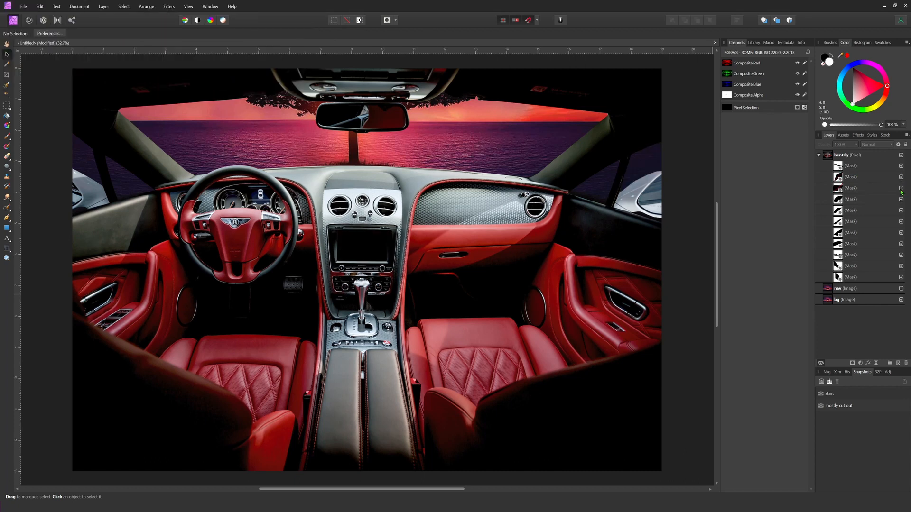
left_click(900, 189)
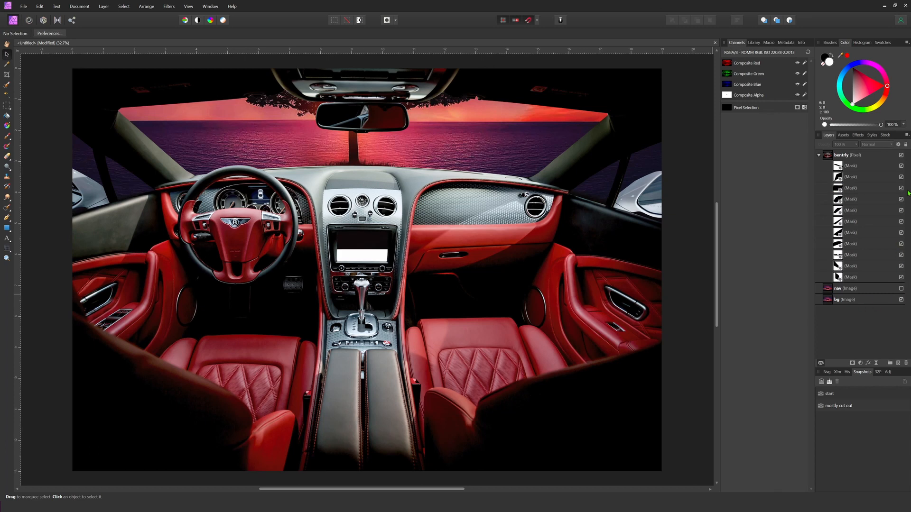
Step: Show the nav image in the dashboard screen, hiding the bentrly layer temporarily to view both sunset images
left_click(901, 156)
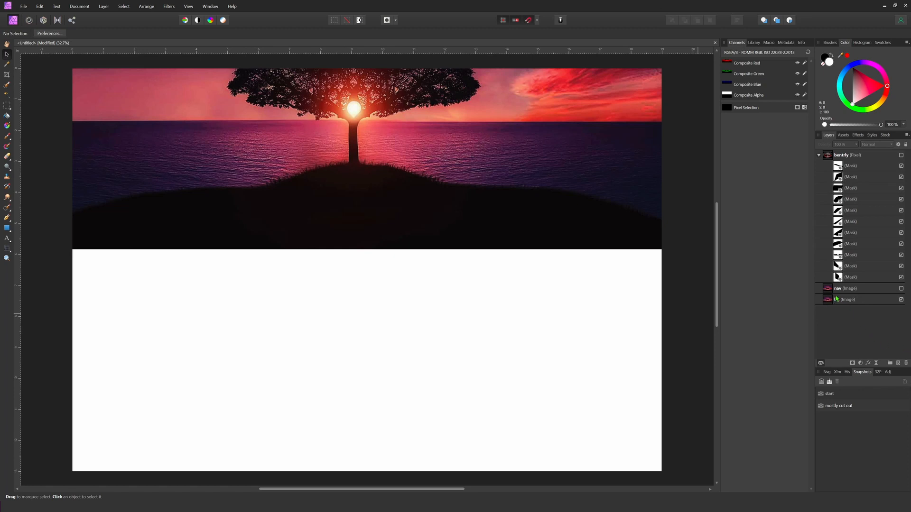
left_click(901, 288)
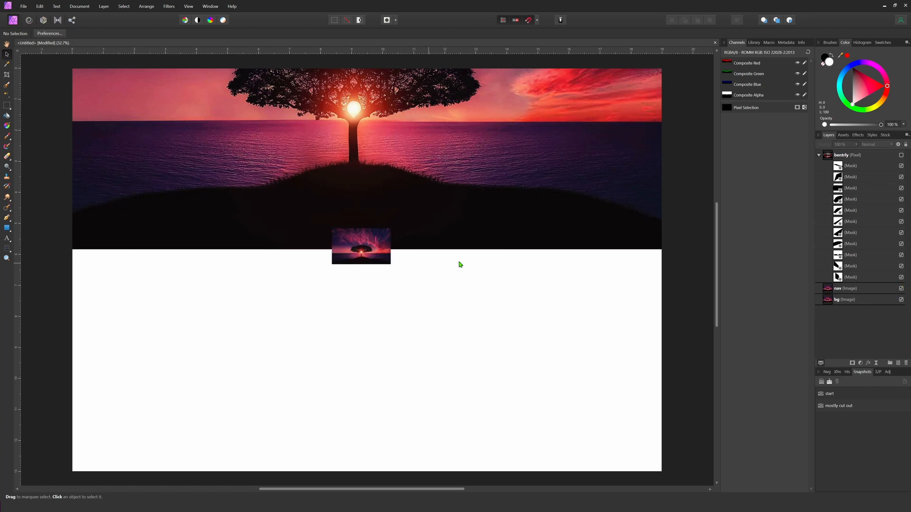
left_click(901, 155)
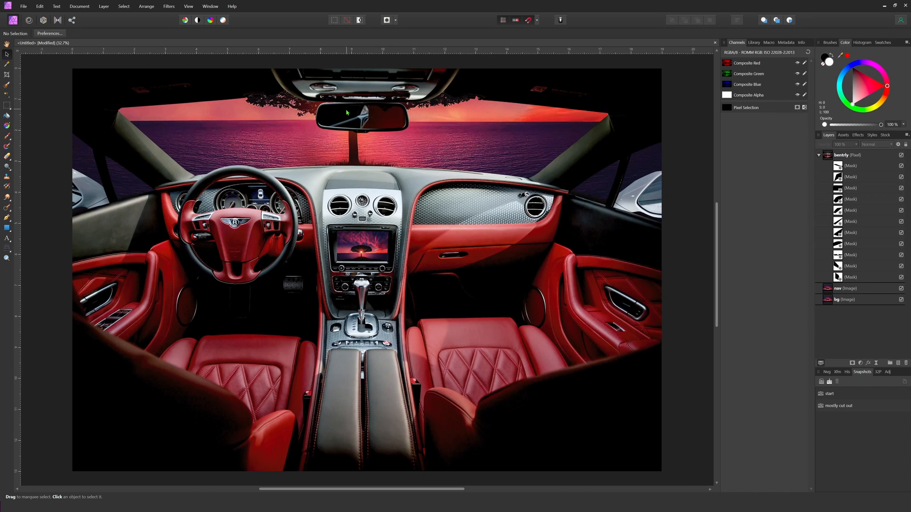
Step: With the bentrly layer selected, trace a Pen curve inside the rear-view mirror frame from the top edge around both ends, leaving it open
left_click(841, 155)
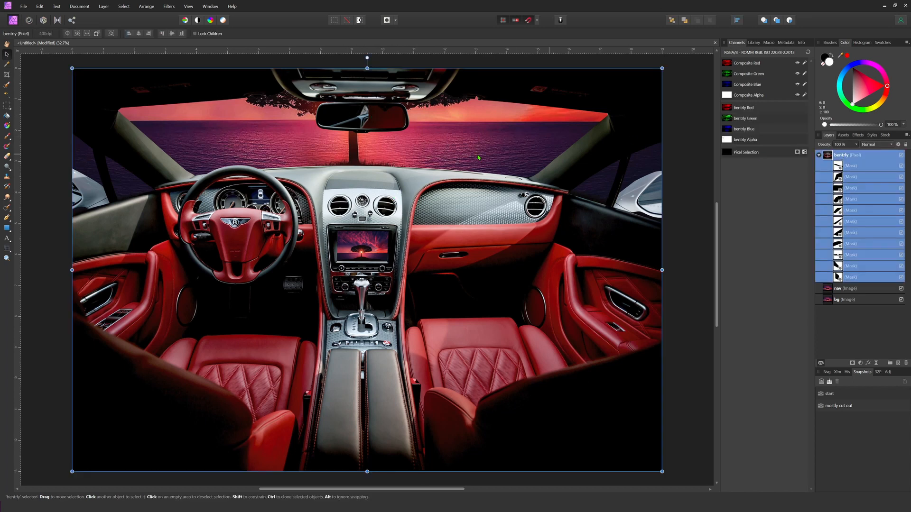
key("p")
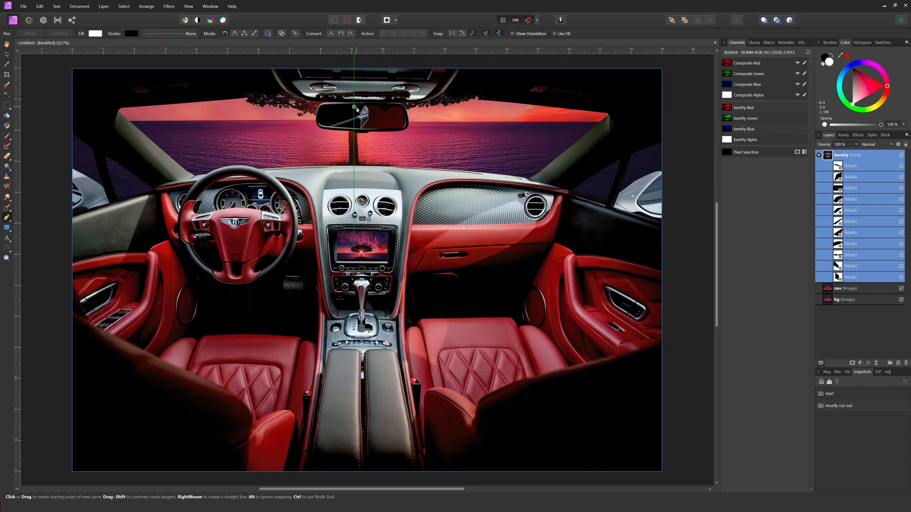
key("ctrl")
key("ctrl+1")
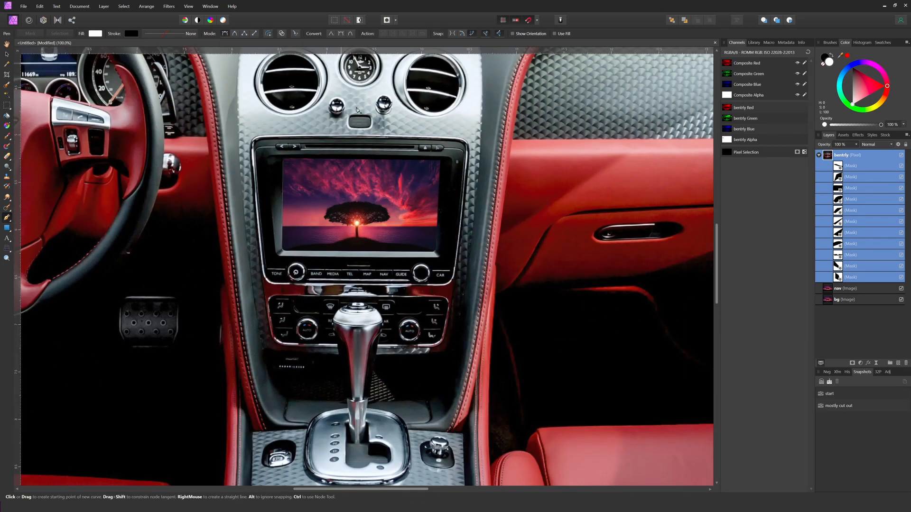
left_click_drag(347, 198, 368, 283)
left_click_drag(348, 147, 394, 383)
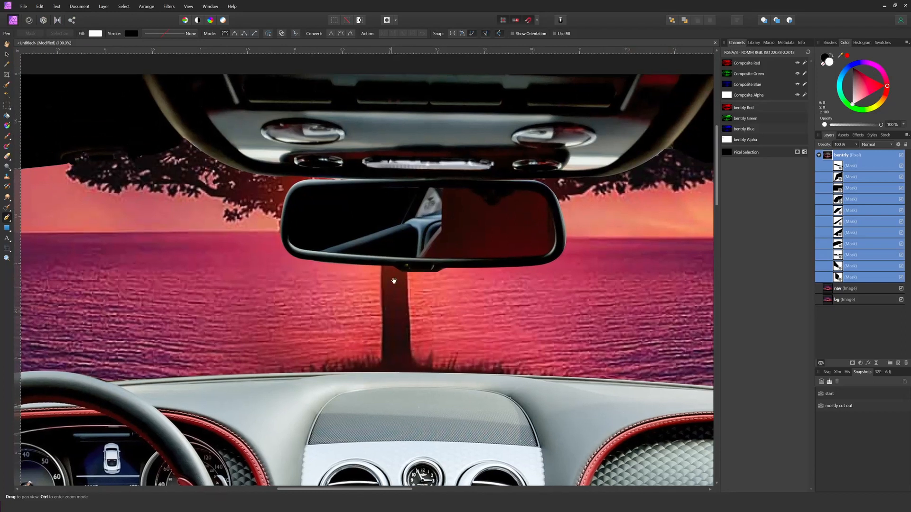
left_click(428, 188)
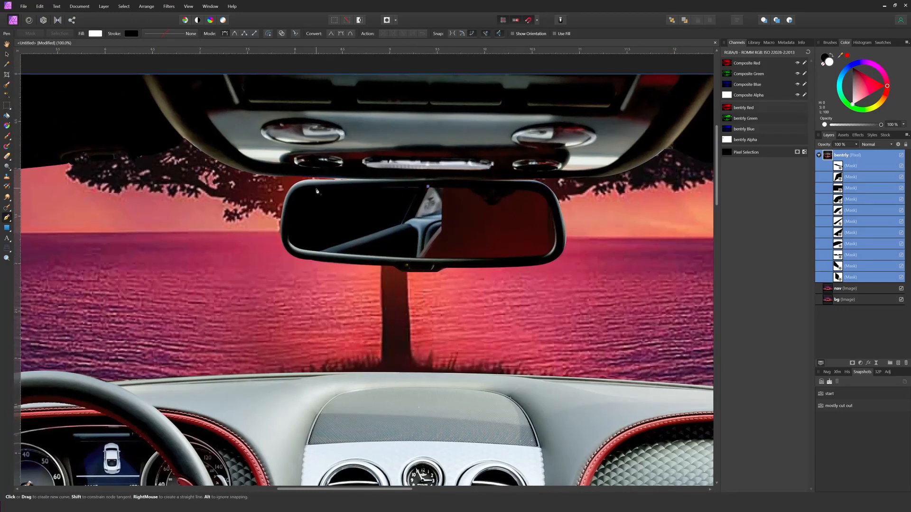
left_click_drag(321, 189, 291, 219)
left_click_drag(308, 249, 384, 256)
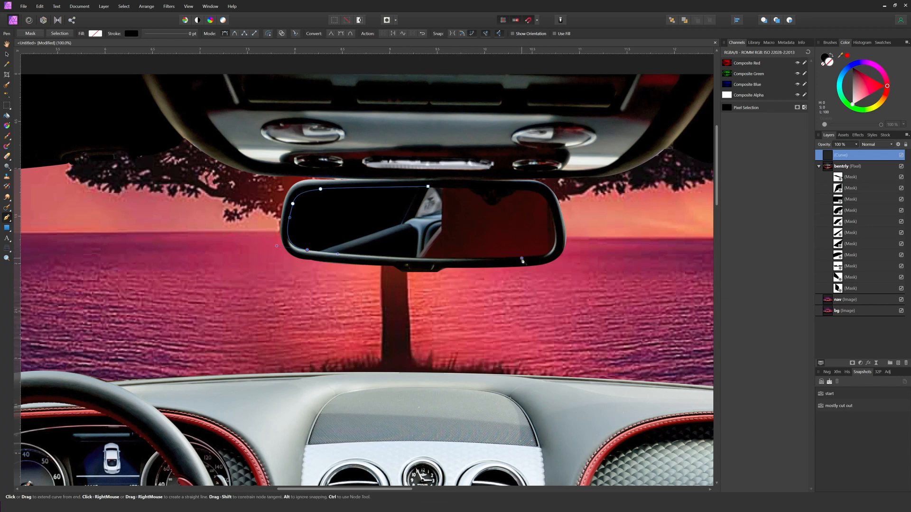
mouse_move(522, 259)
left_mouse_down()
mouse_move(589, 256)
mouse_move(535, 259)
left_mouse_up()
left_click_drag(556, 229, 483, 189)
left_click_drag(509, 190, 455, 193)
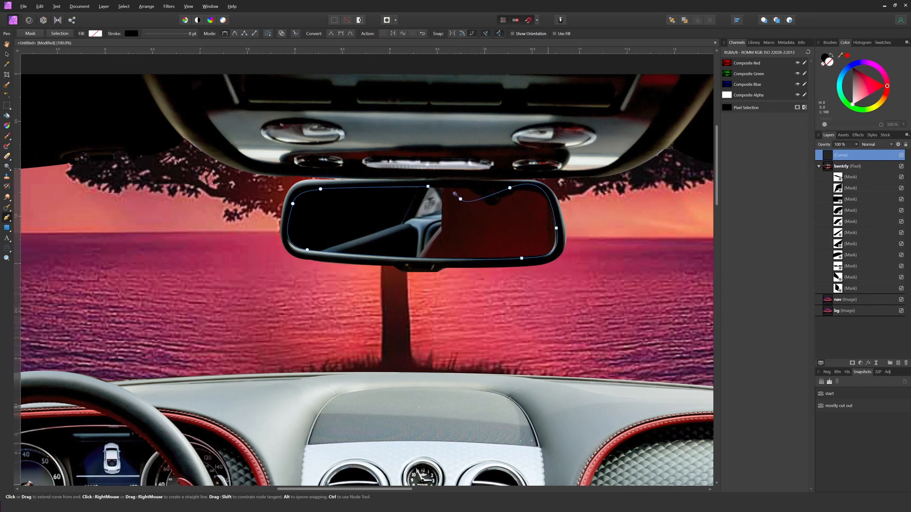
key("ctrl+z")
key("ctrl+z")
key("ctrl+z")
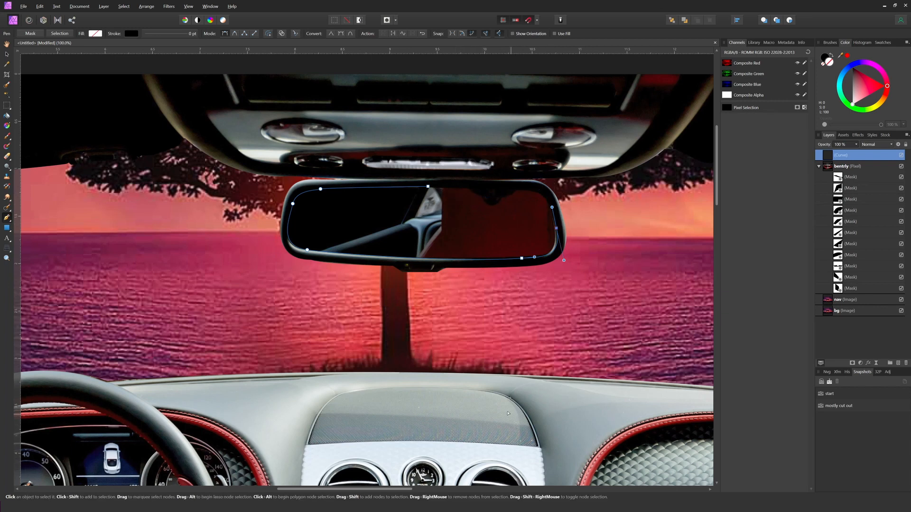
Step: Close the Pen curve along the top edge of the rear-view mirror glass
left_click(499, 190)
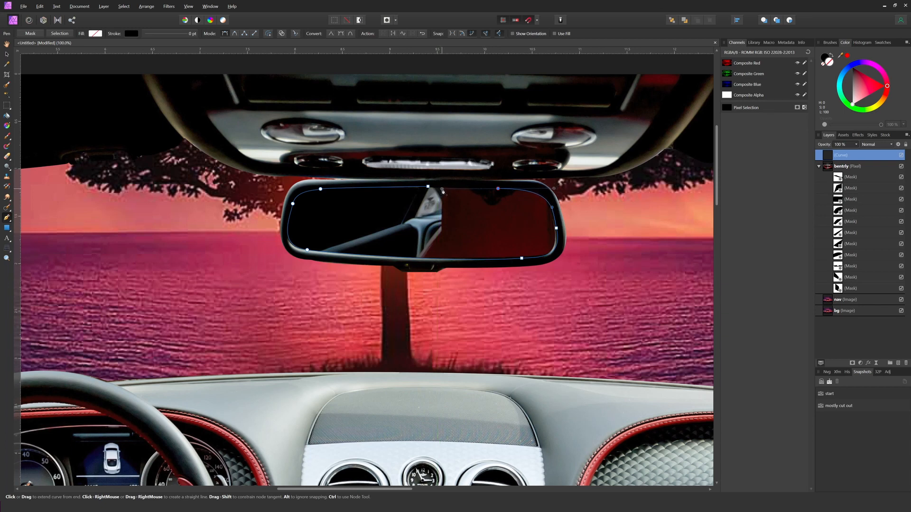
key("ctrl+z")
left_click_drag(496, 186, 437, 189)
left_click(428, 188)
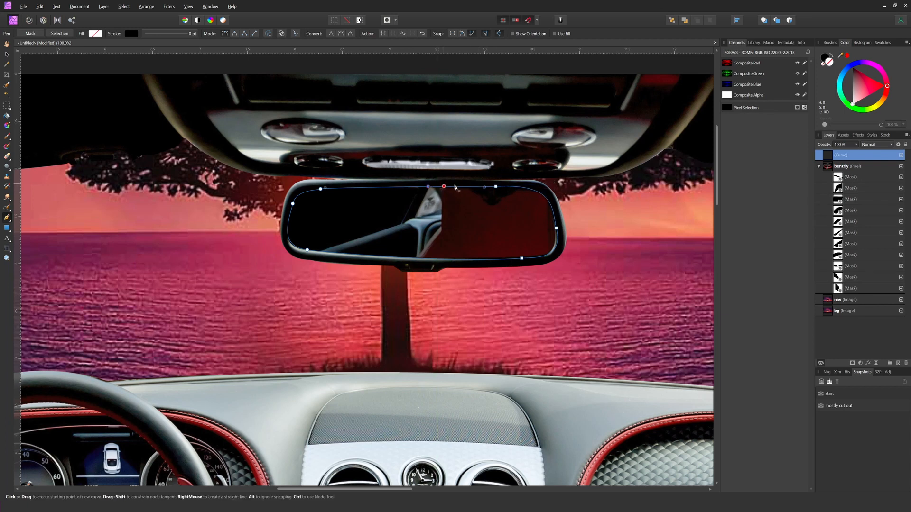
Step: Convert the mirror curve to a selection, invert it, and add it as a mask on the bentrly layer
left_click(59, 33)
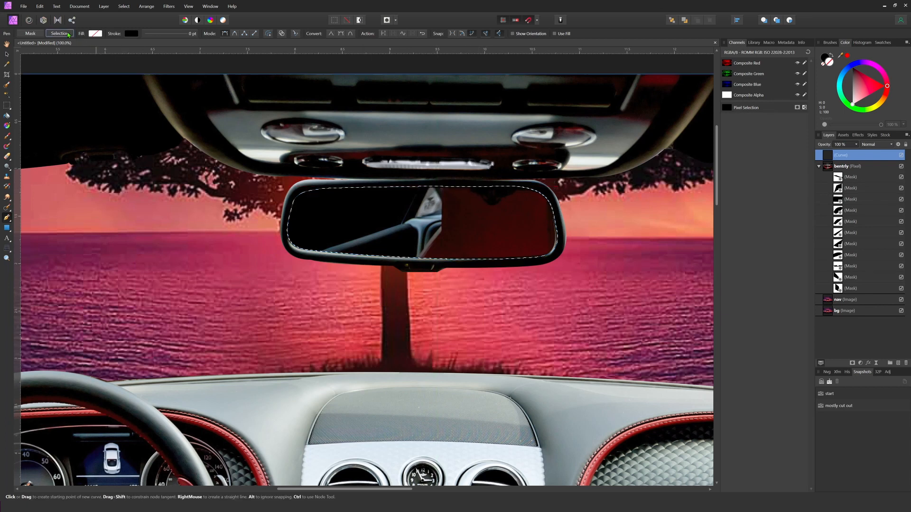
left_click(124, 6)
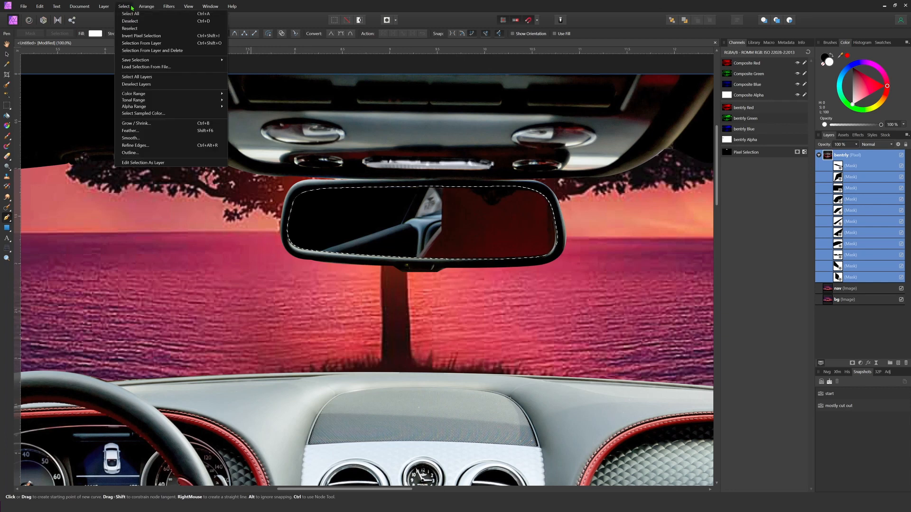
left_click(148, 36)
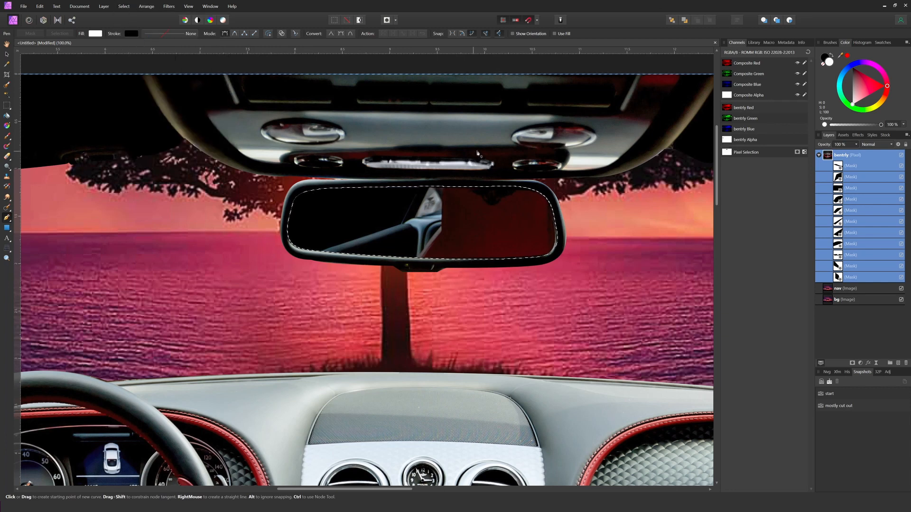
left_click(852, 363)
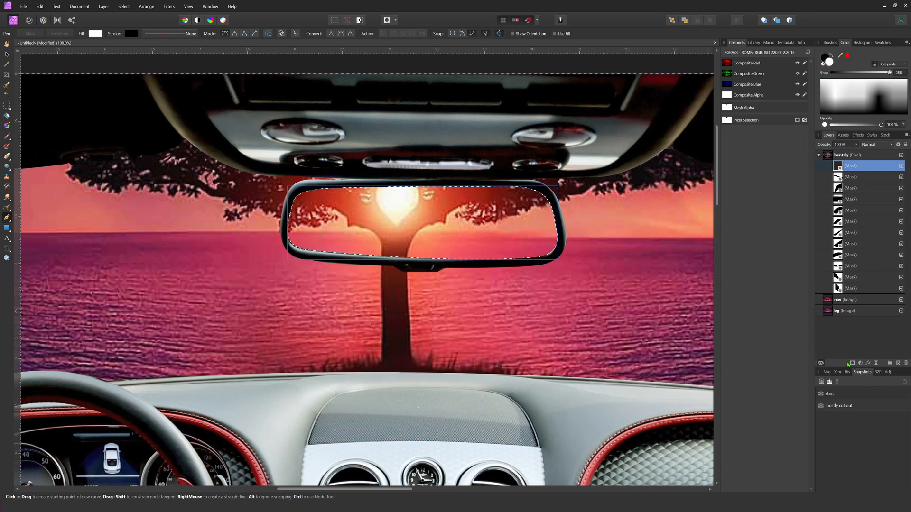
Step: Clear the rear-view mirror selection and select the bentrly layer on the canvas
key("ctrl+d")
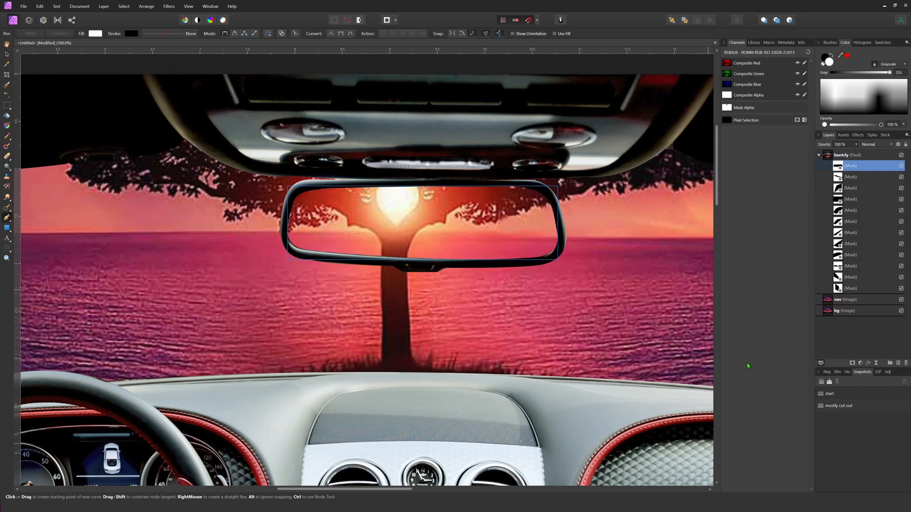
key("ctrl+0")
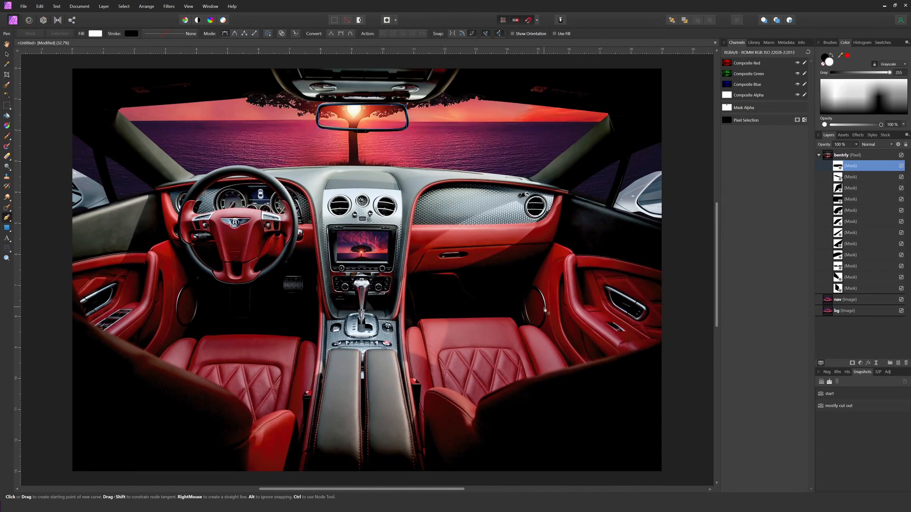
key("v")
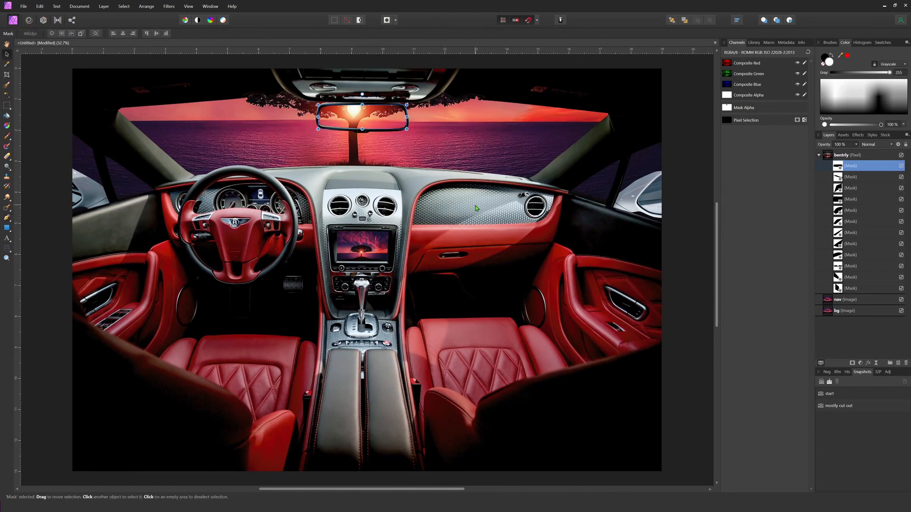
left_click(478, 205)
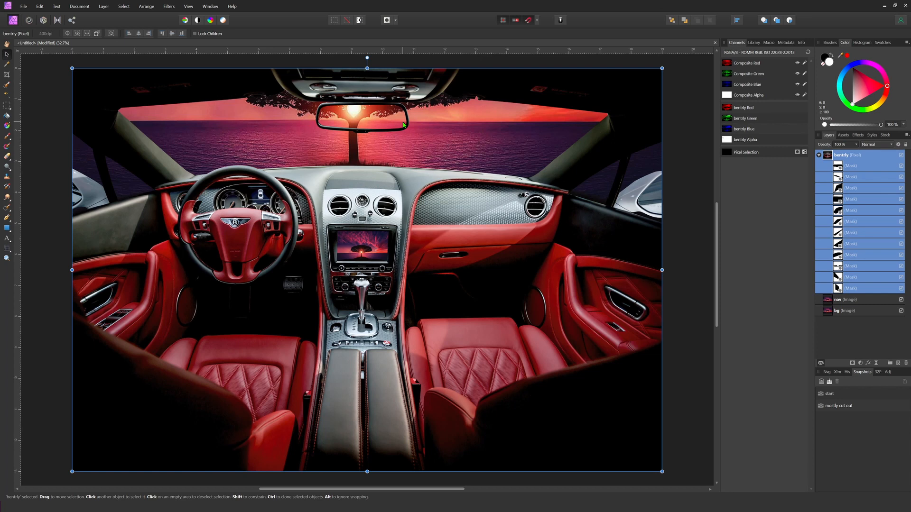
Step: Search the Pexels stock library for "winter mountain"
left_click(885, 135)
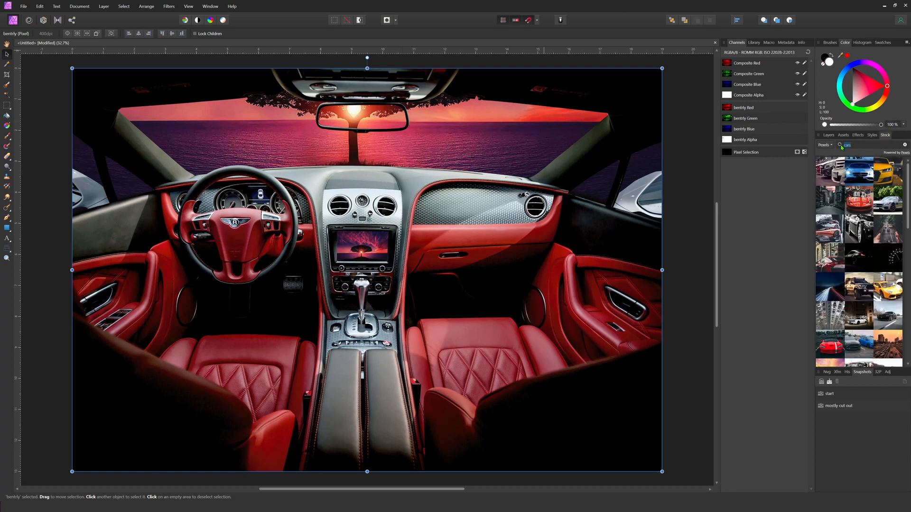
type("wh")
type("nter mountain")
key("Return")
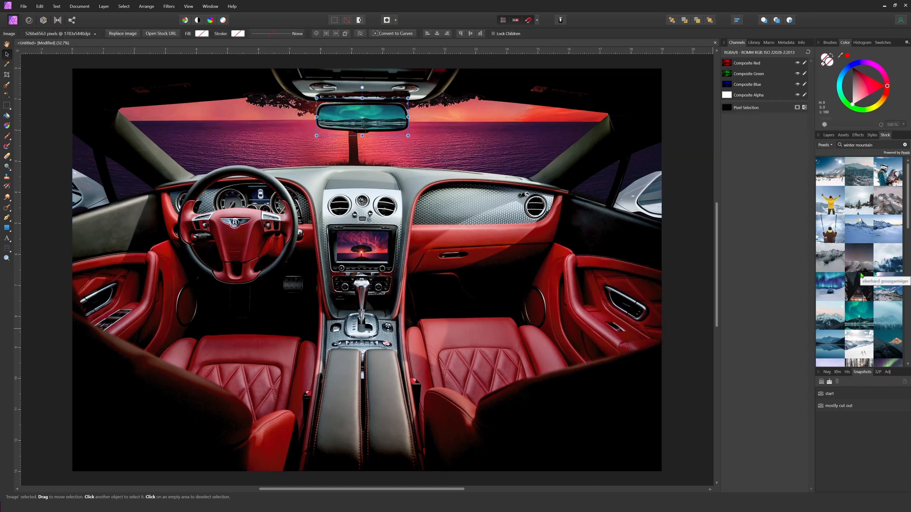
Step: Place the green aurora photo with the lit lakeshore from the stock results and nest it inside the masked mirror image layer above bg
scroll(862, 276, "down", 5)
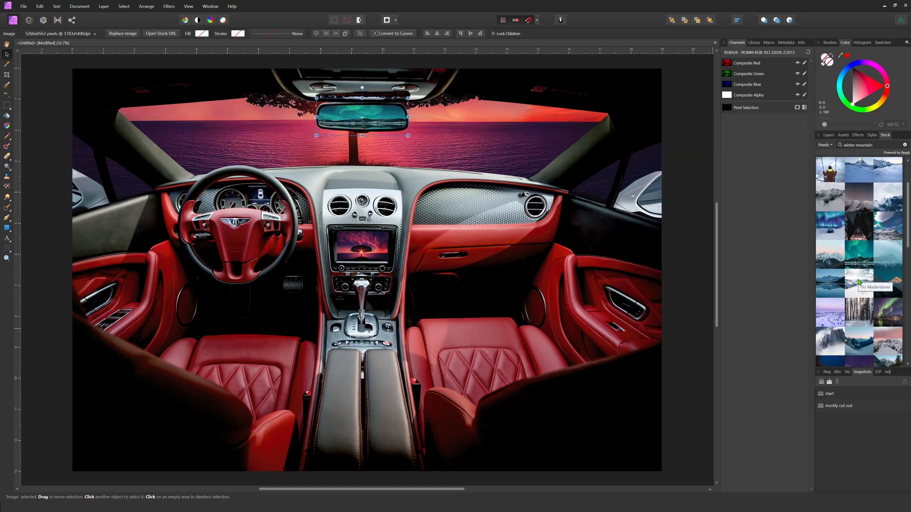
scroll(859, 282, "down", 4)
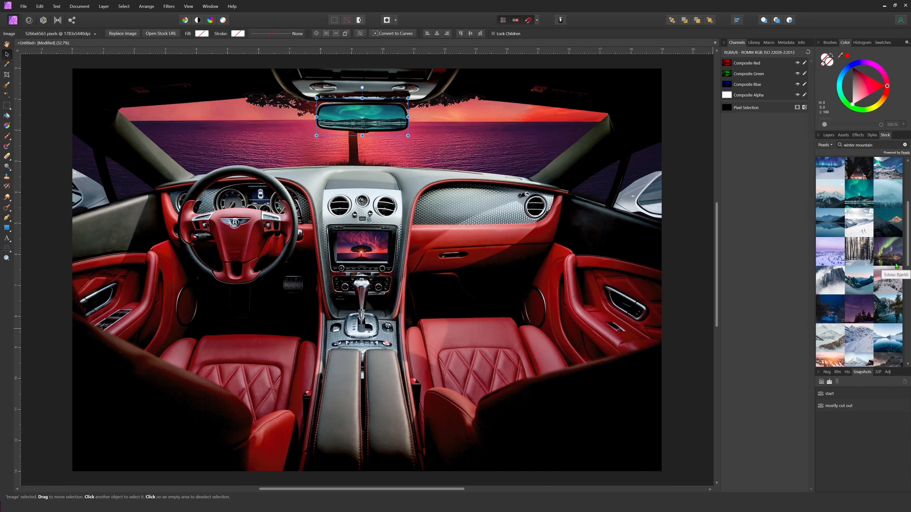
left_click_drag(894, 256, 369, 172)
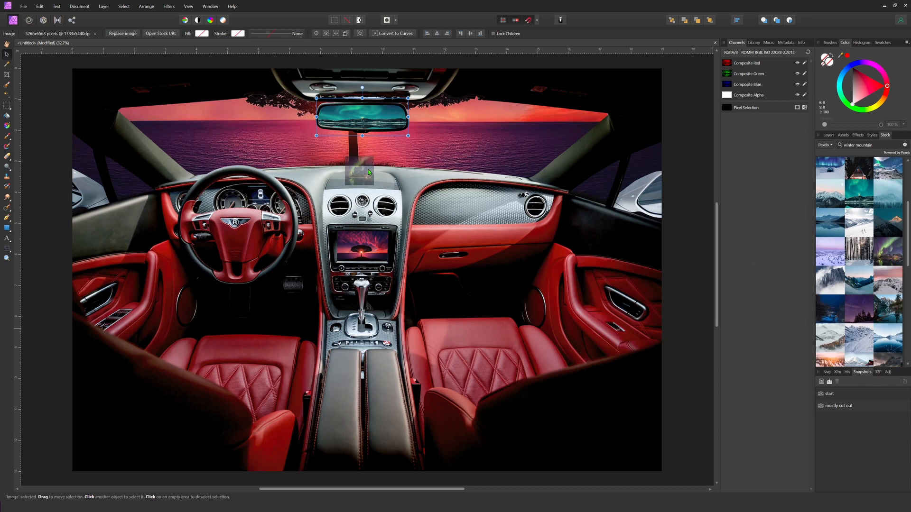
left_click(829, 136)
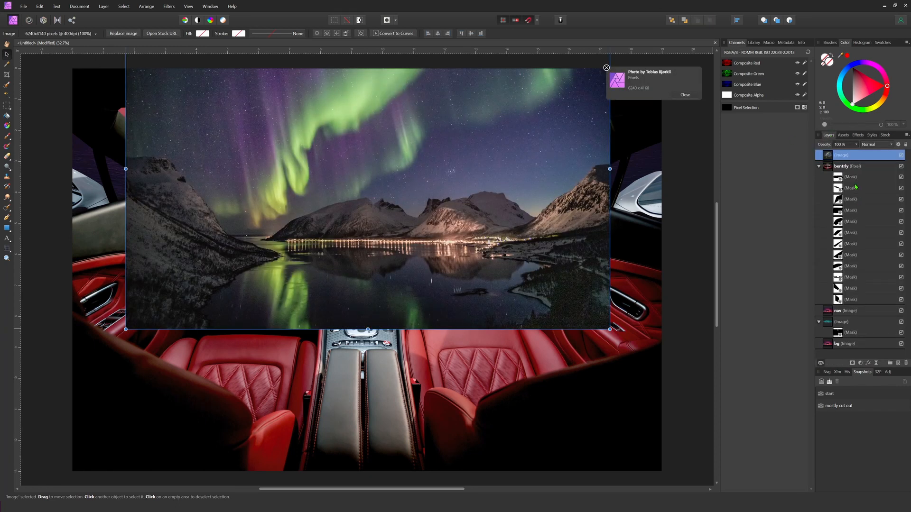
left_click_drag(830, 156, 847, 327)
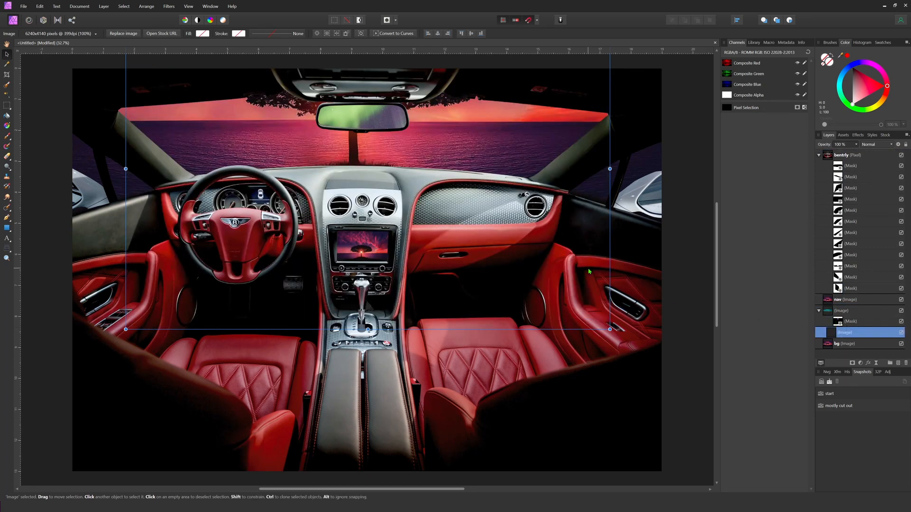
Step: Scale the aurora photo down and position it so the sky and mountains fill the rear-view mirror glass, leaving nothing selected
left_click_drag(609, 329, 359, 163)
left_click_drag(303, 126, 455, 168)
left_click_drag(510, 206, 420, 115)
mouse_move(358, 121)
left_mouse_down()
mouse_move(358, 129)
mouse_move(366, 123)
left_mouse_up()
left_click_drag(363, 121, 358, 121)
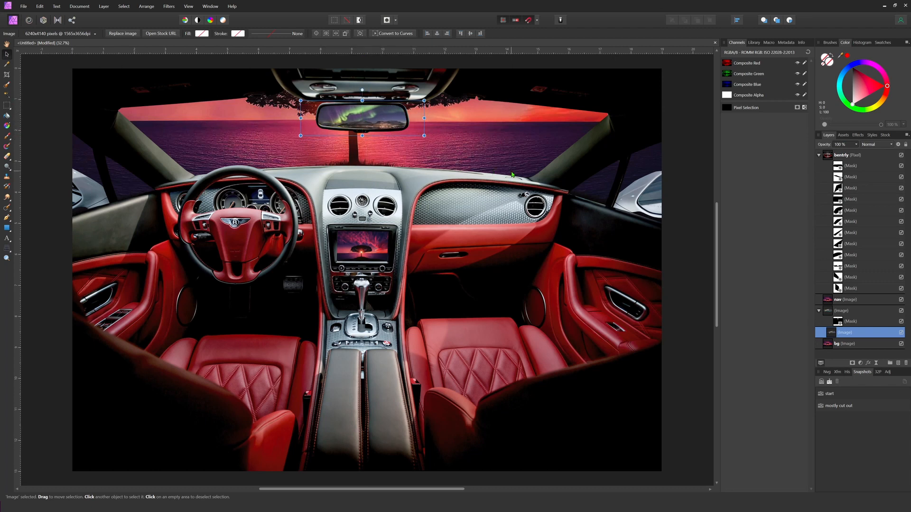
left_click(679, 173)
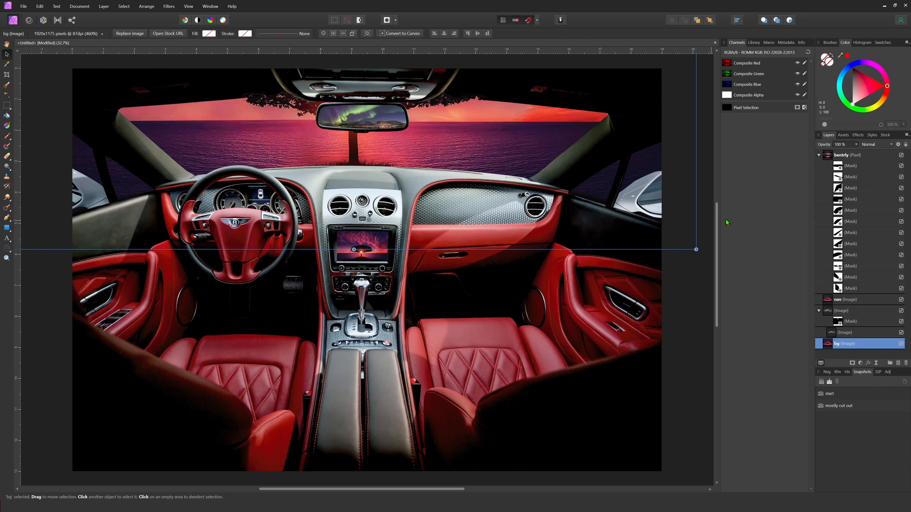
key("ctrl+d")
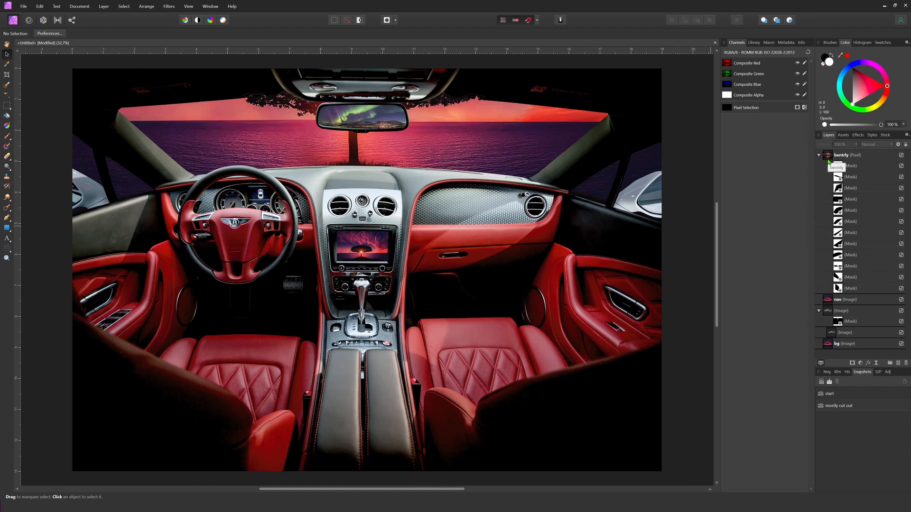
Step: With the bentrly layer selected, trace a closed Pen curve around the passenger-side wing mirror glass, extending past the image edge
left_click(848, 156)
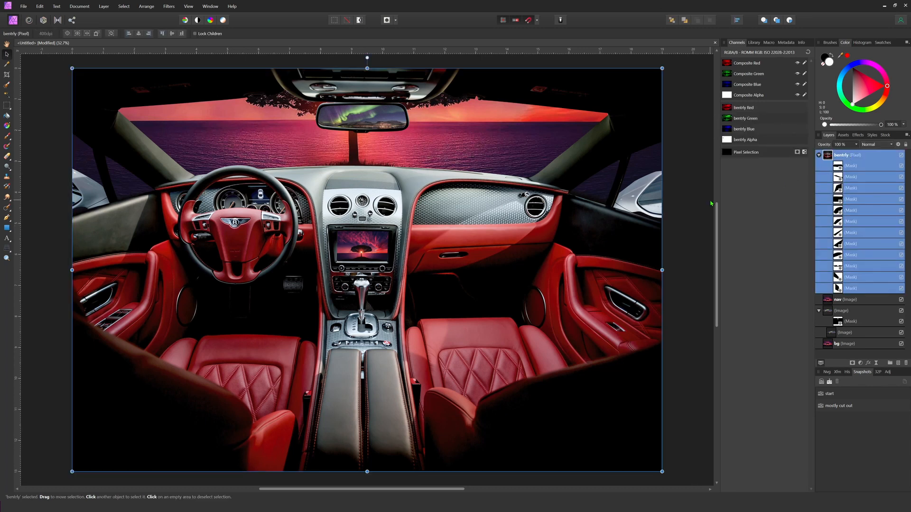
key("ctrl+1")
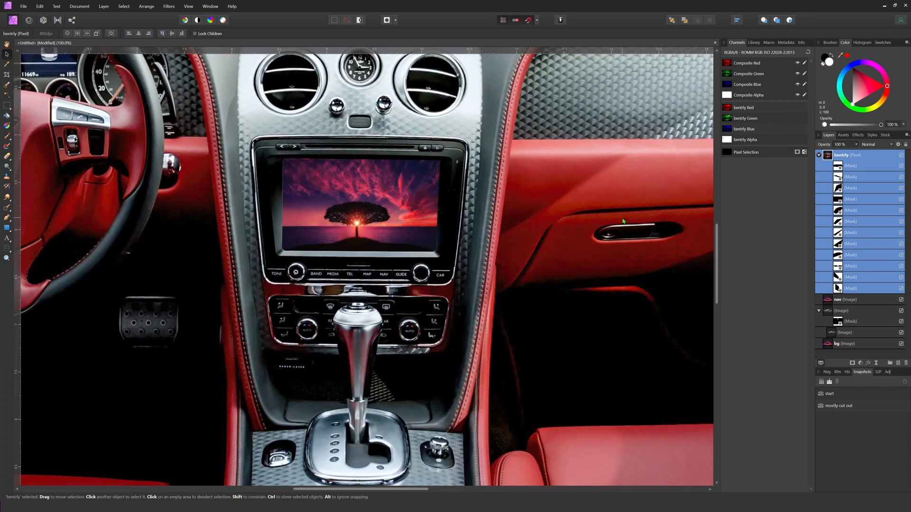
left_click_drag(646, 206, 186, 273)
left_click_drag(578, 199, 204, 267)
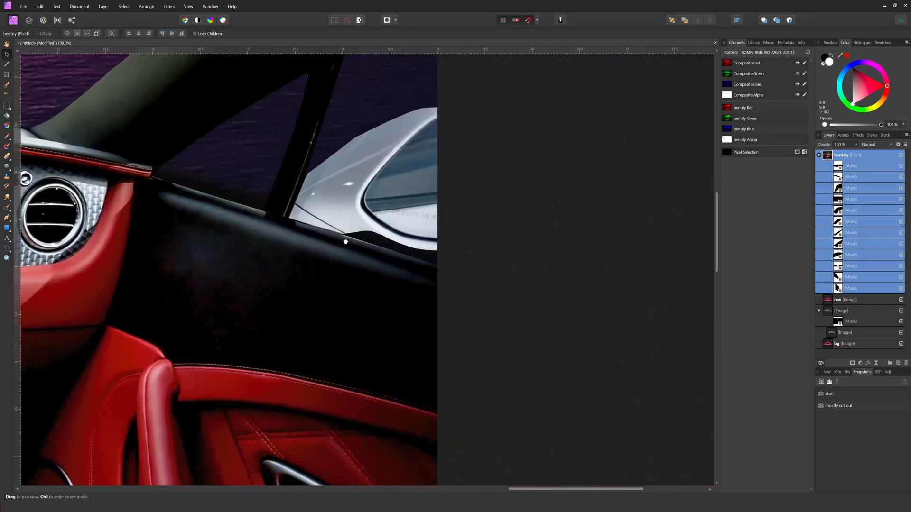
left_click_drag(376, 192, 365, 198)
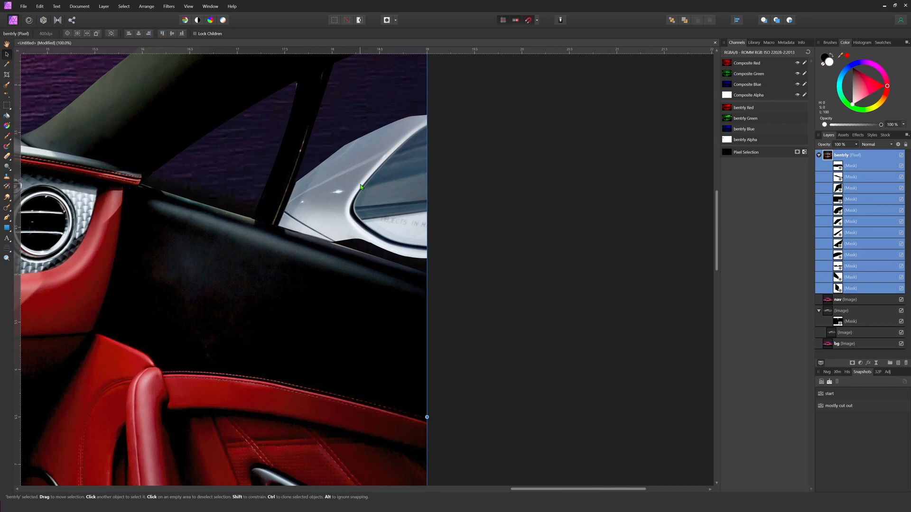
key("p")
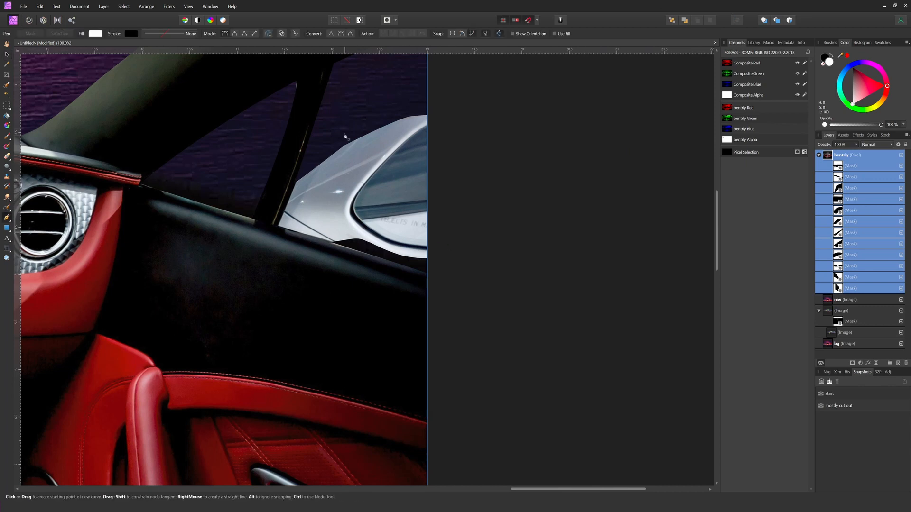
left_click(433, 123)
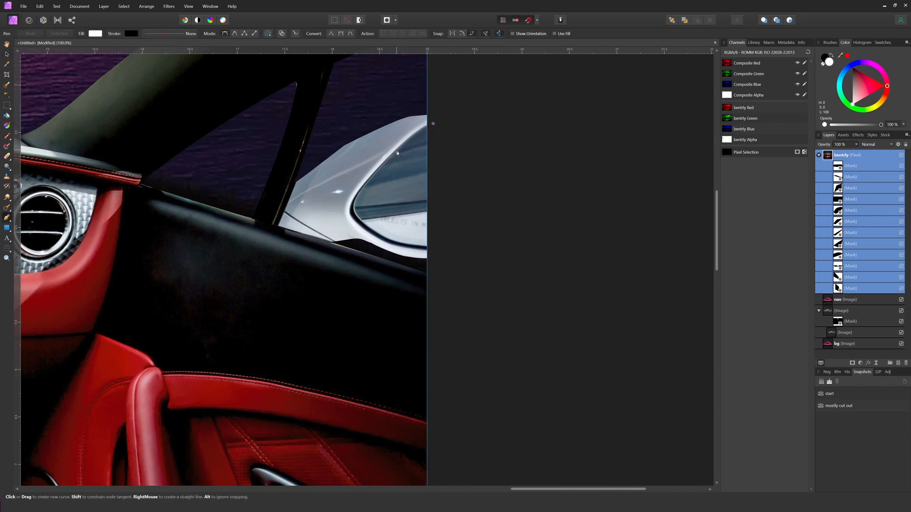
left_click_drag(396, 150, 371, 181)
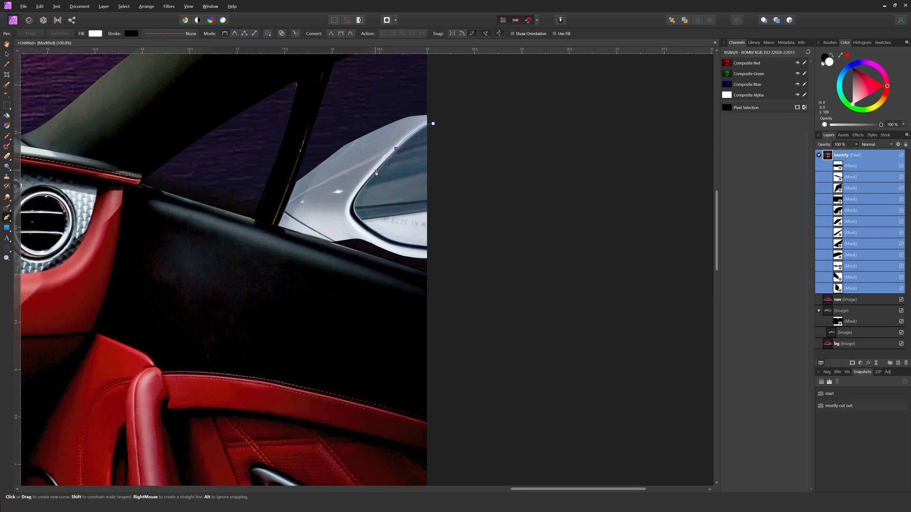
left_click(375, 171)
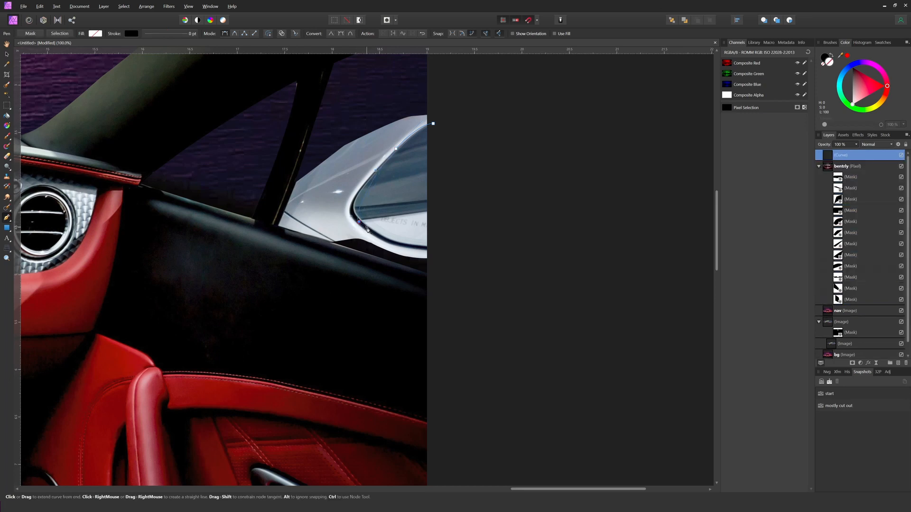
left_click_drag(367, 229, 382, 239)
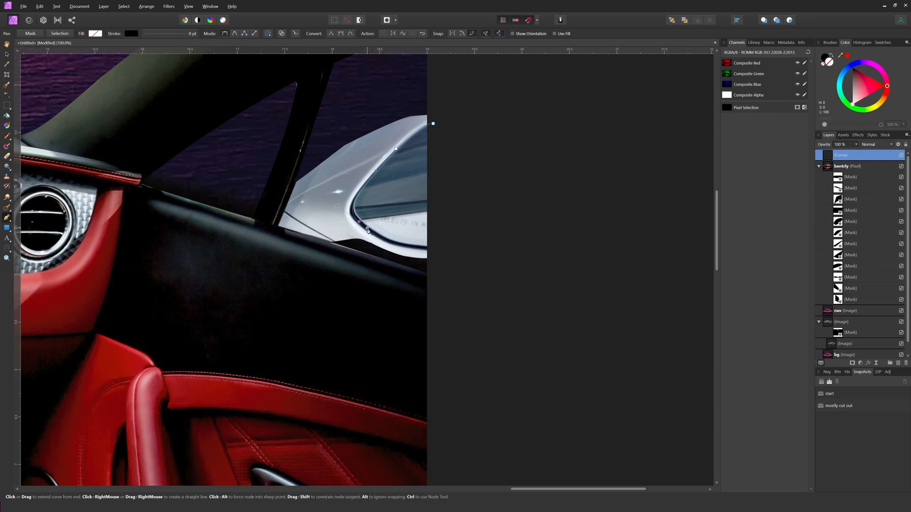
left_click_drag(433, 247, 476, 242)
left_click(448, 131)
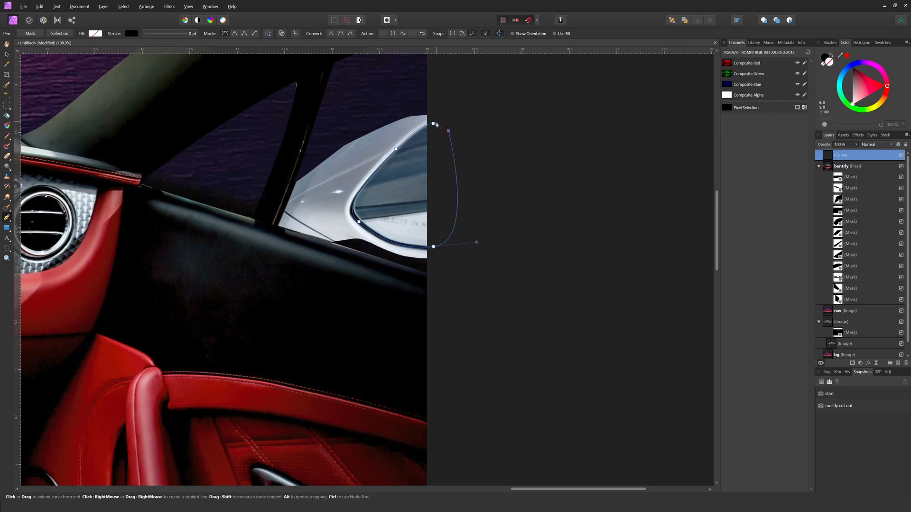
left_click(433, 124)
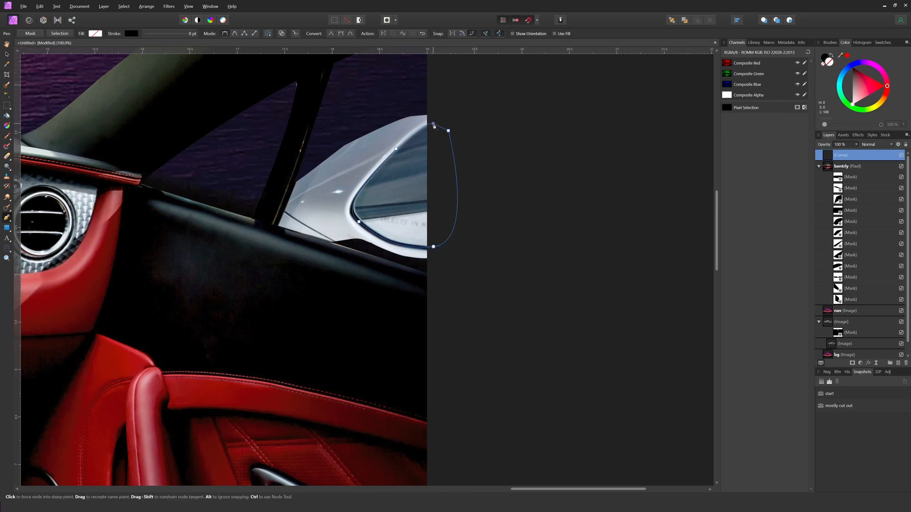
Step: Convert the wing mirror curve to a selection, invert it, add it as a mask on the bentrly layer, and deselect
left_click(60, 33)
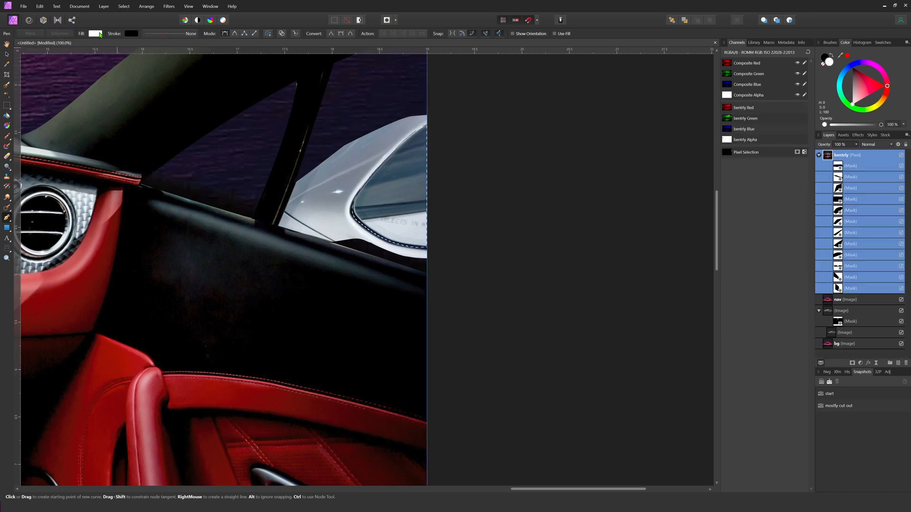
left_click(123, 6)
left_click(138, 37)
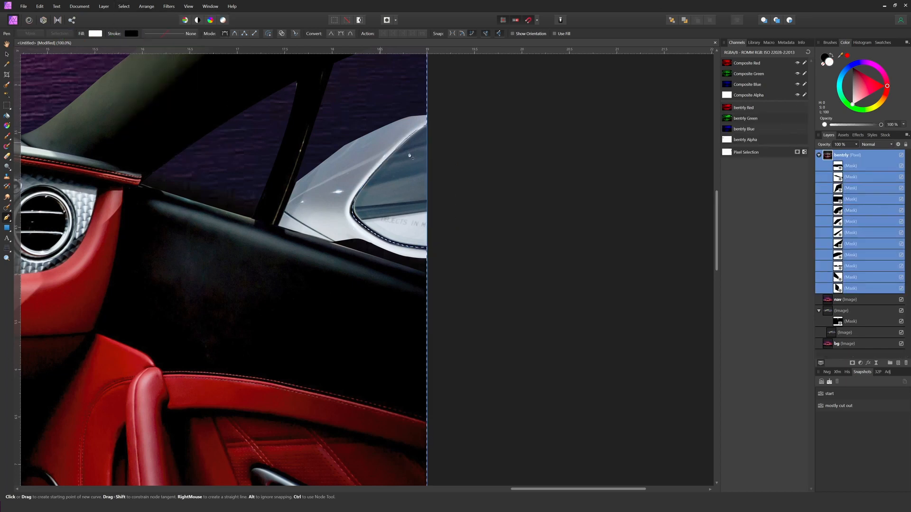
left_click(852, 363)
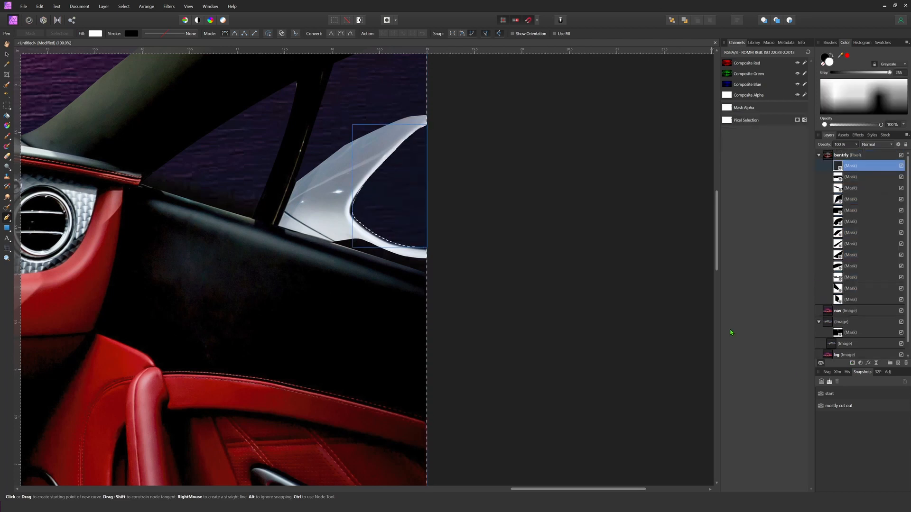
key("ctrl+d")
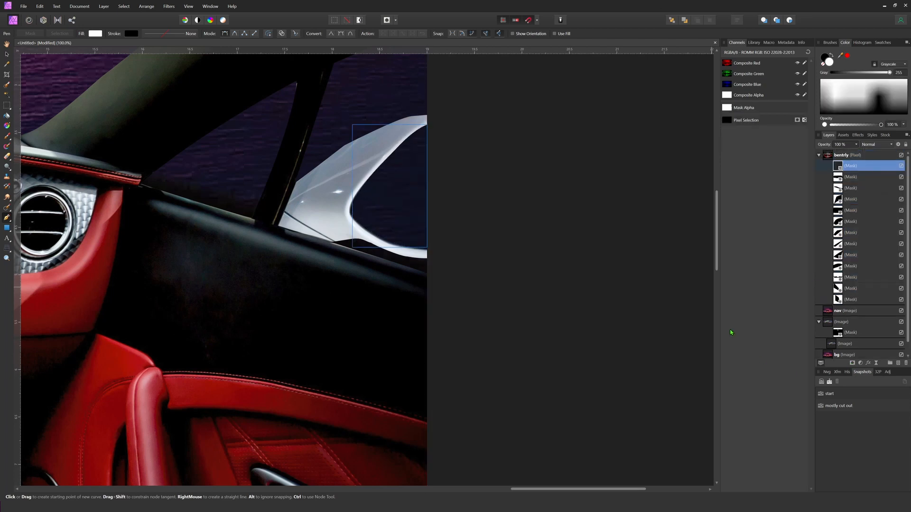
Step: Duplicate the masked aurora image layer and move and resize the copy behind the passenger-side wing mirror glass
left_click(833, 325)
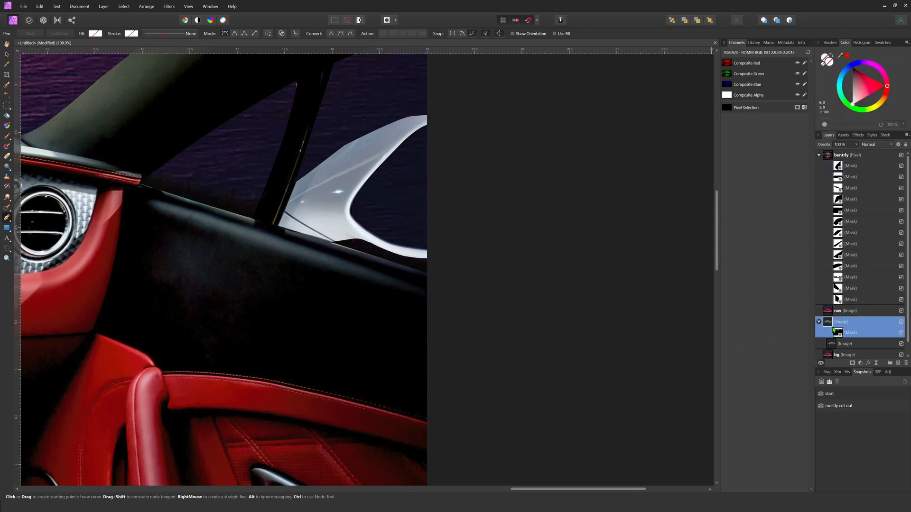
key("ctrl")
key("ctrl+j")
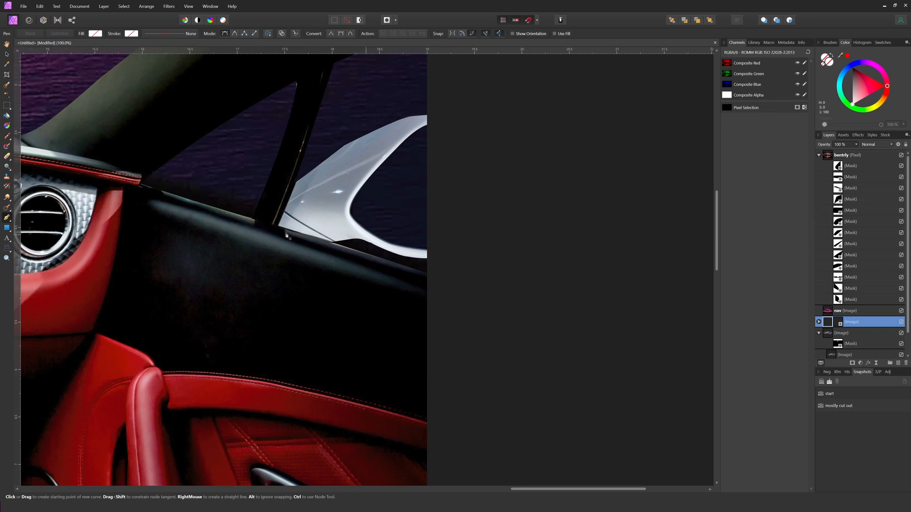
scroll(226, 234, "down", 5)
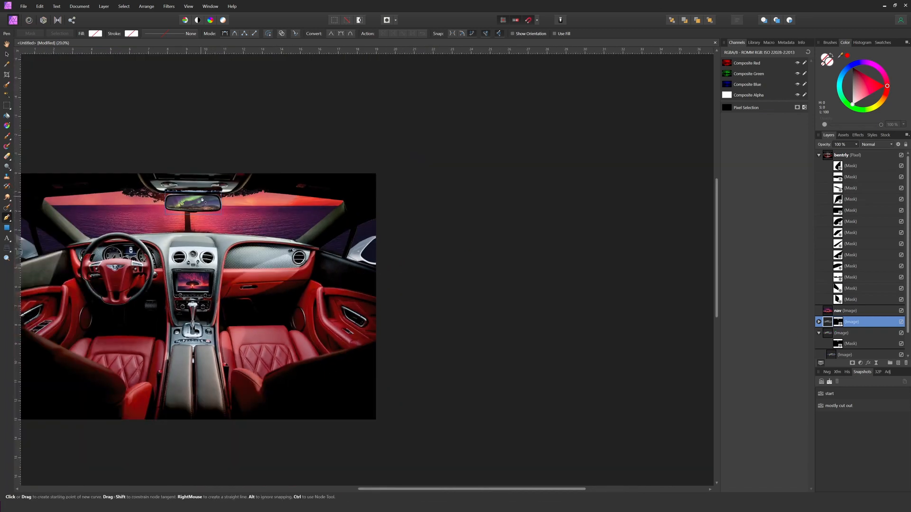
key("v")
left_click_drag(197, 204, 463, 207)
left_click_drag(392, 235, 343, 247)
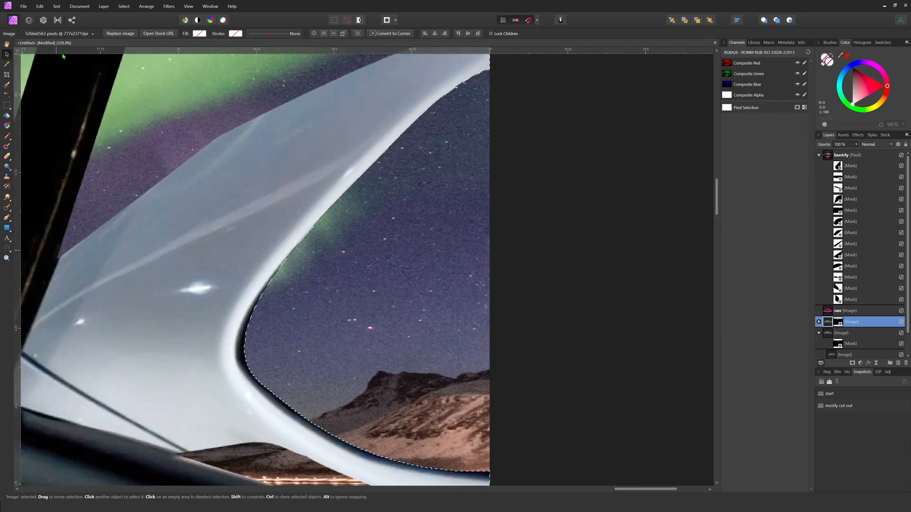
Step: Invert the pixel selection, add it as a mask on the copied aurora image behind the passenger-side wing mirror, and deselect
left_click(124, 7)
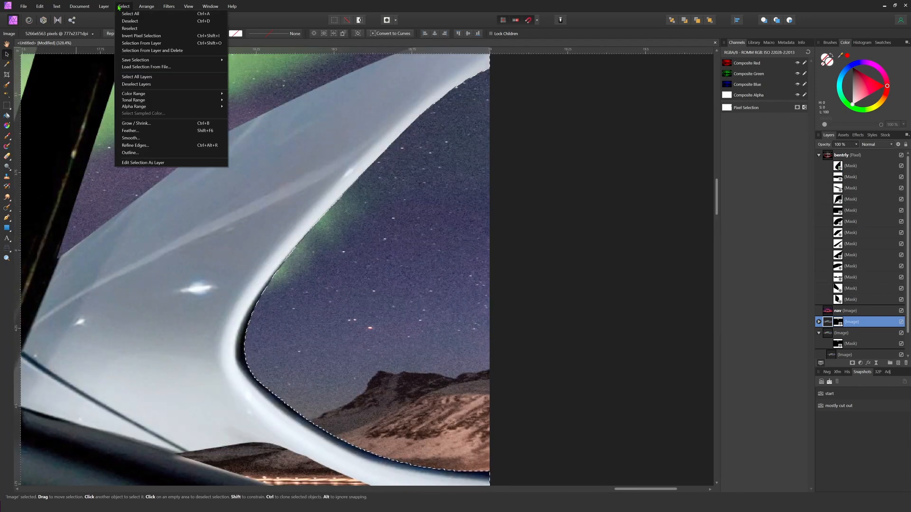
left_click(130, 29)
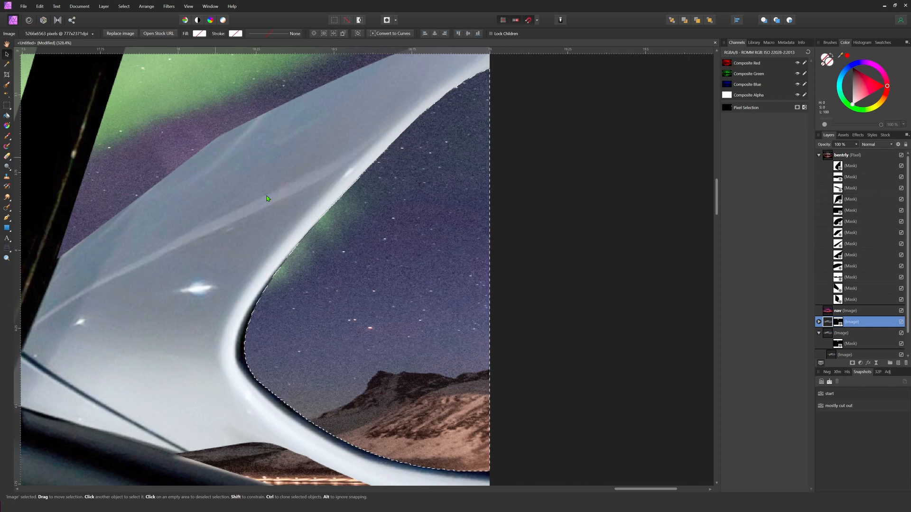
left_click(852, 363)
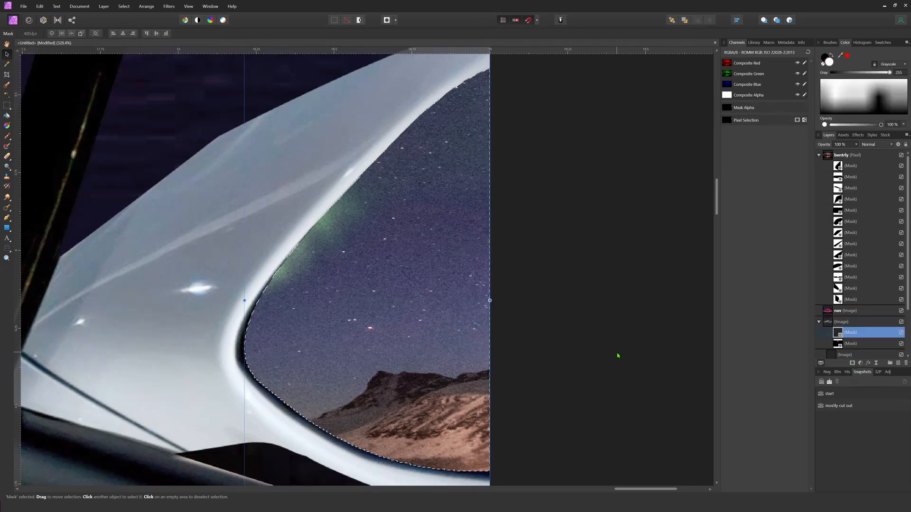
key("ctrl+d")
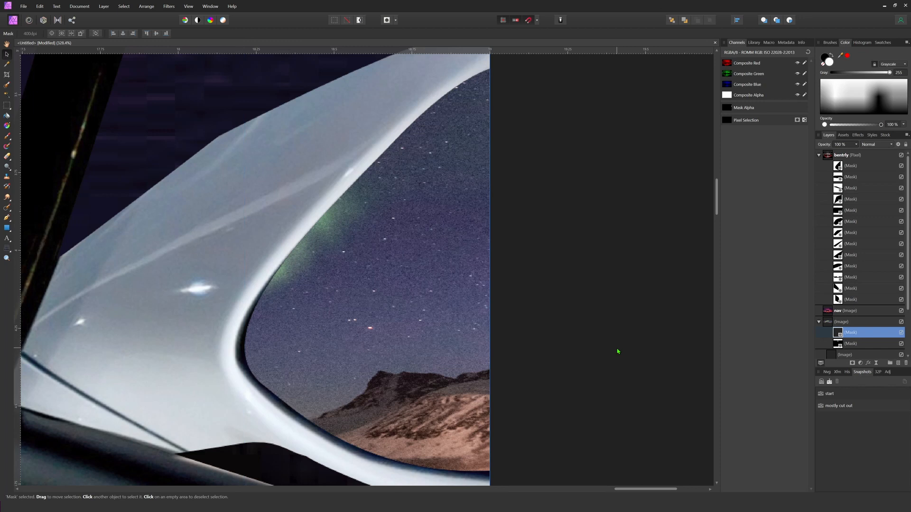
key("ctrl+0")
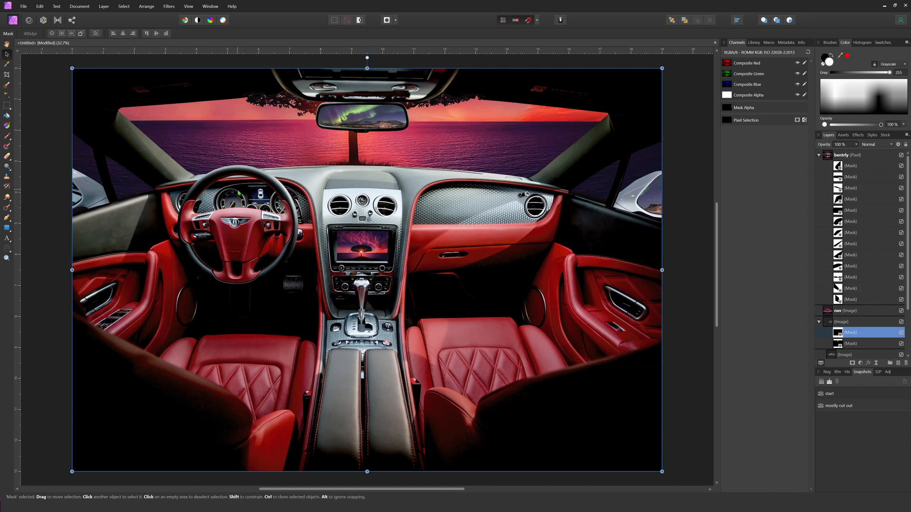
Step: Trace a closed Pen curve around the driver-side wing mirror glass, extending past the image edge
key("ctrl+plus")
key("ctrl+plus")
key("ctrl+plus")
key("ctrl+plus")
key("space")
left_click_drag(157, 182, 660, 167)
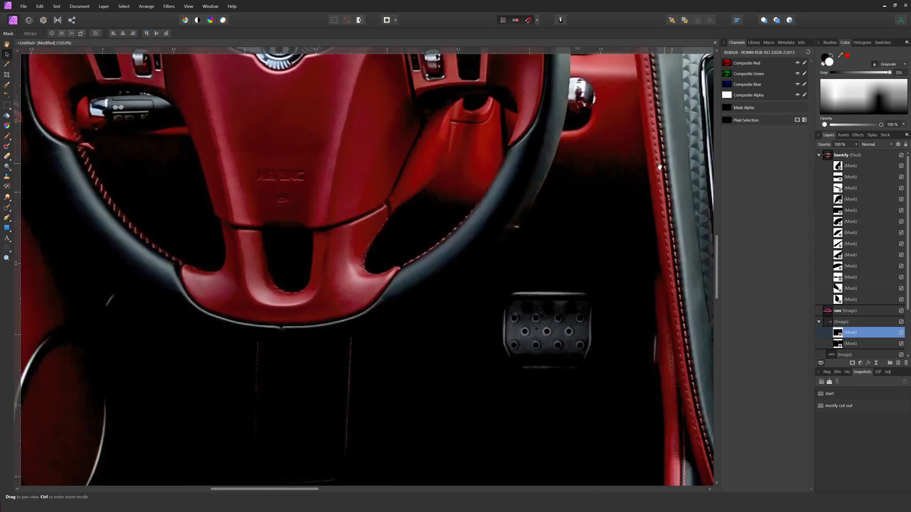
left_click_drag(304, 180, 636, 267)
left_click_drag(306, 209, 602, 337)
left_click_drag(346, 209, 517, 274)
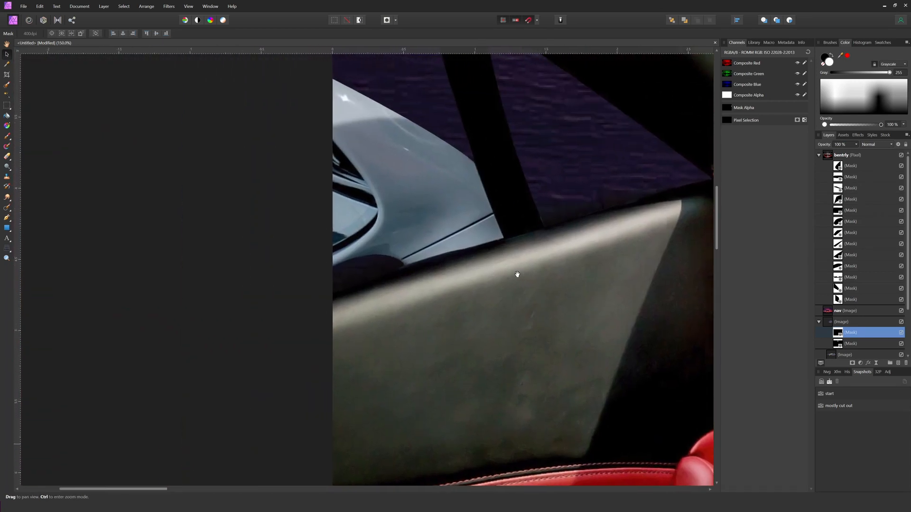
key("p")
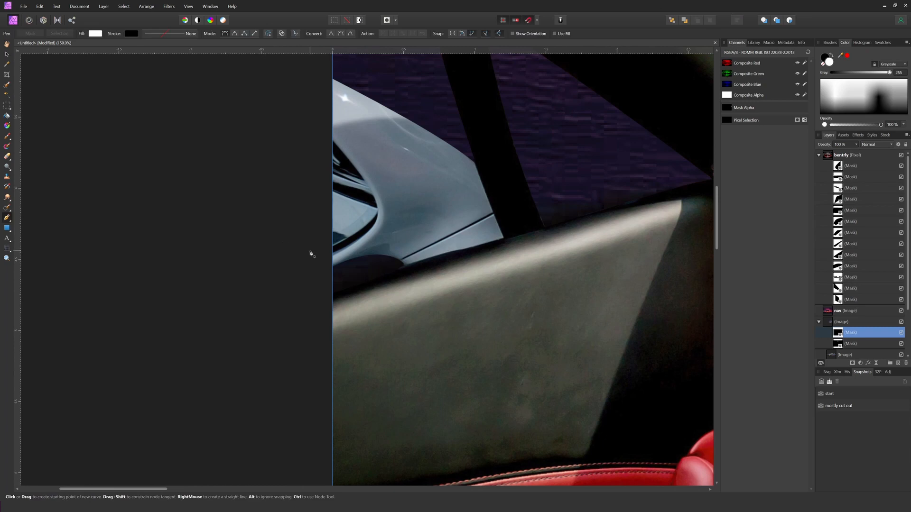
left_click(317, 258)
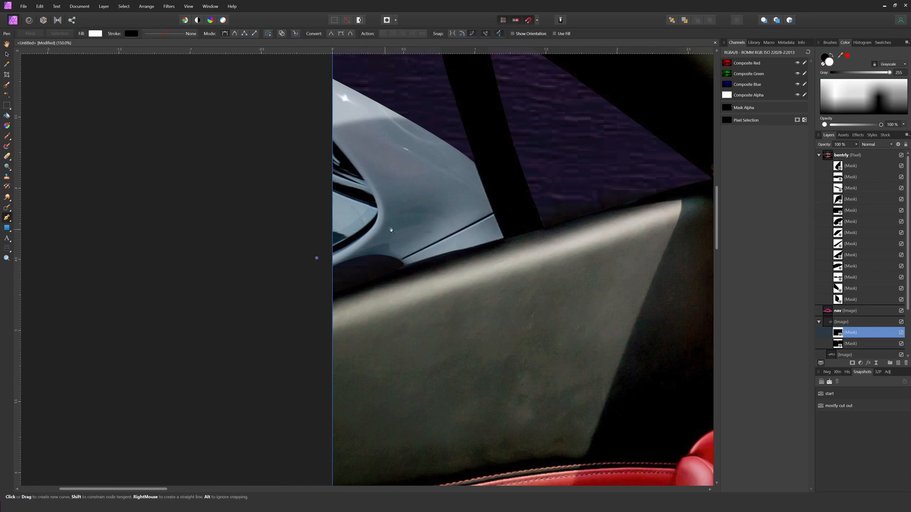
left_click_drag(378, 209, 374, 192)
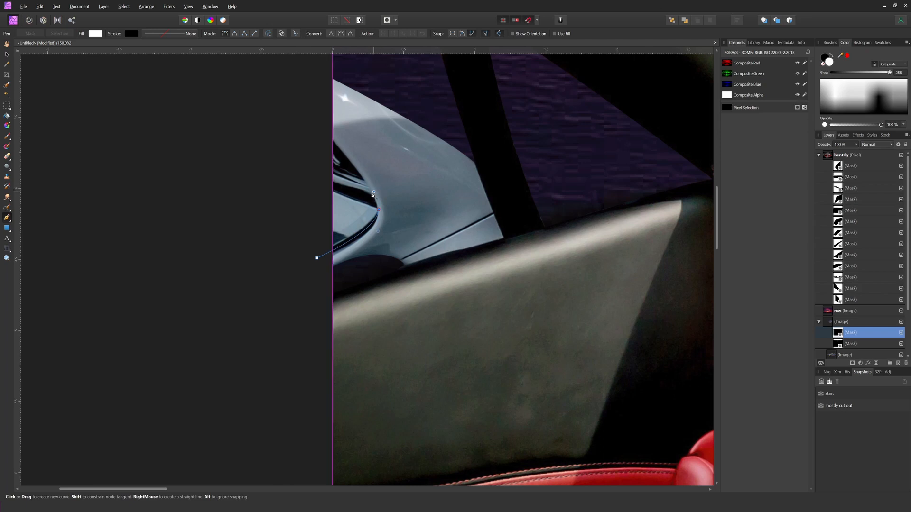
left_click_drag(315, 132, 285, 130)
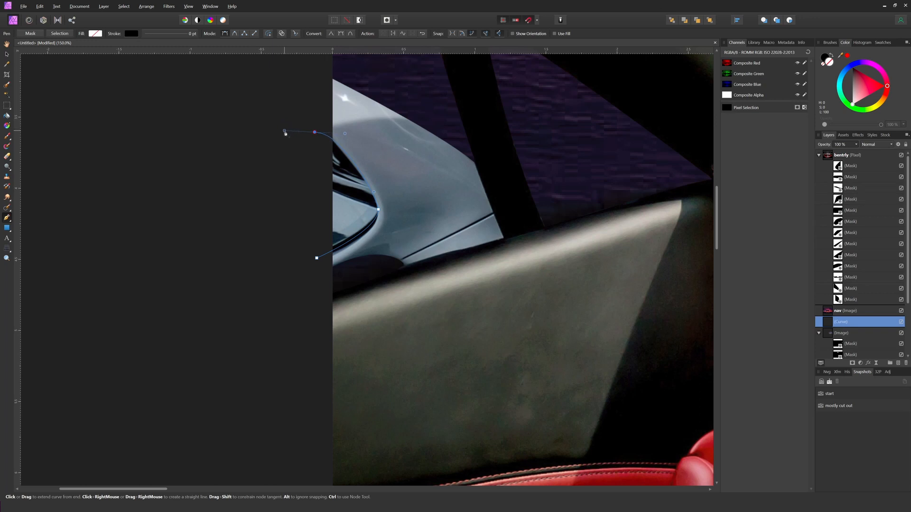
left_click(280, 167)
left_click(318, 259)
Step: Convert the driver-side mirror curve to a selection, invert it, and add it as a mask on the passenger-side aurora image and bentrly layers
left_click(60, 33)
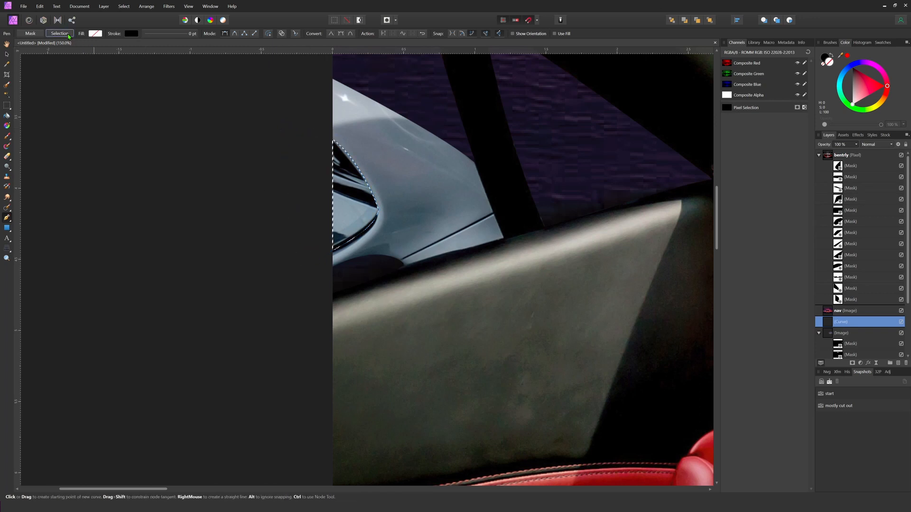
left_click(124, 6)
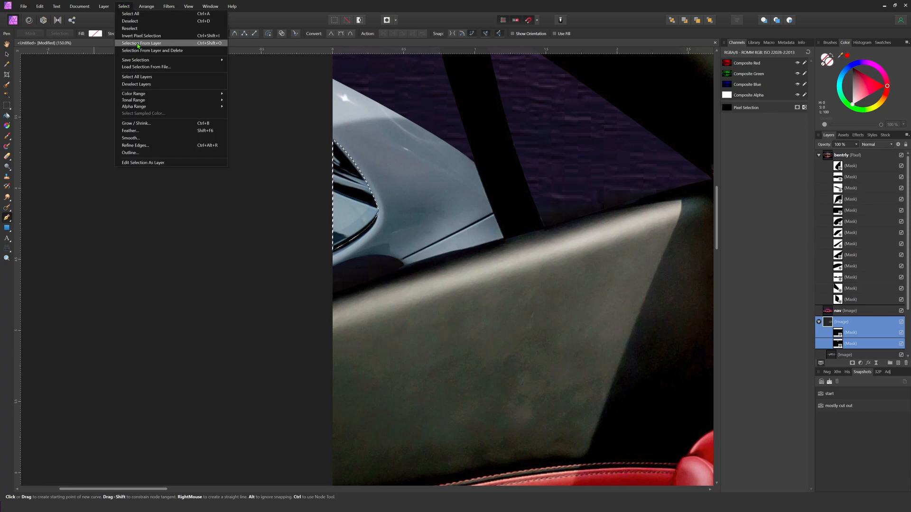
left_click(136, 35)
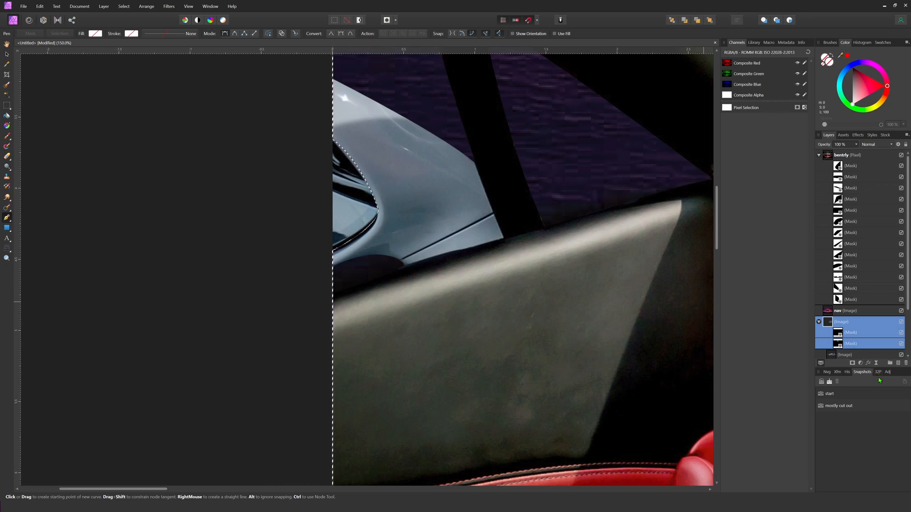
left_click(852, 363)
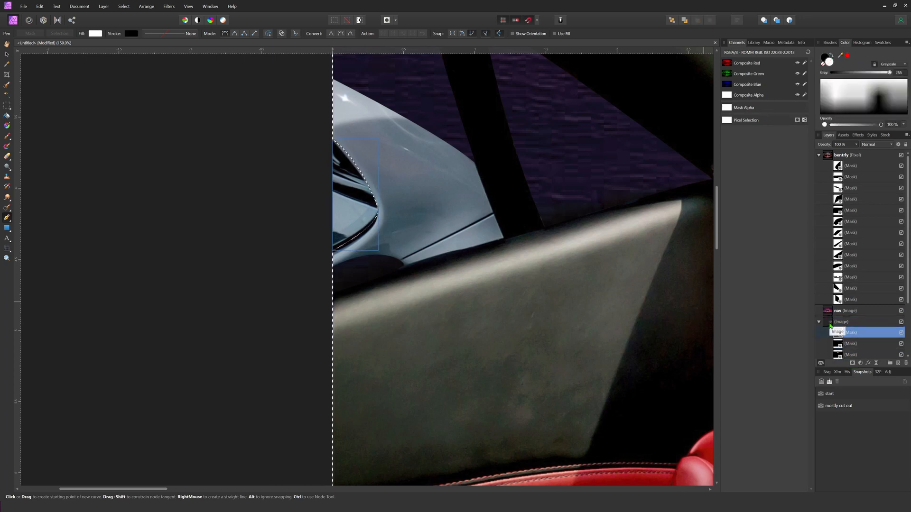
left_click(826, 158)
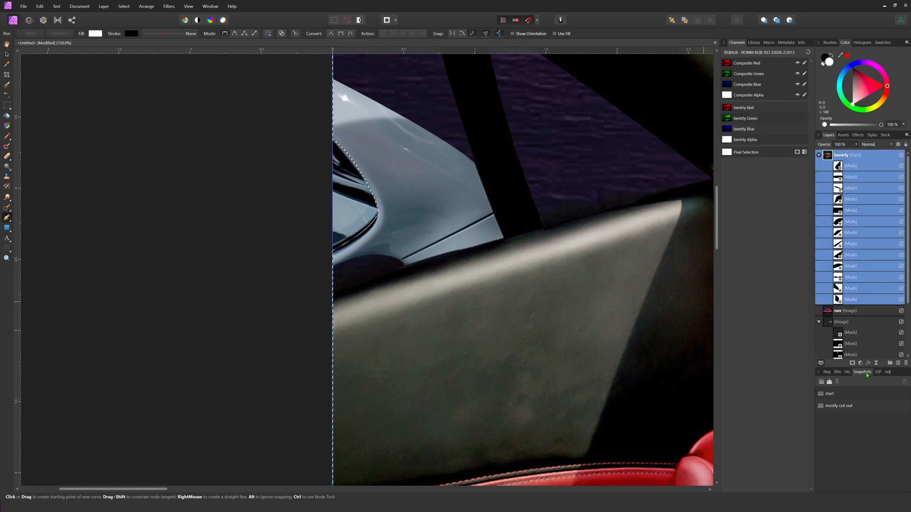
left_click(852, 363)
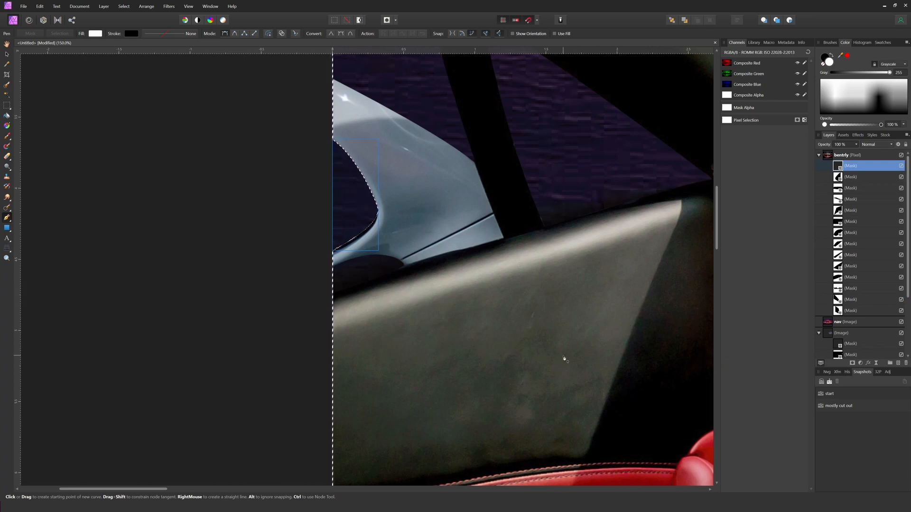
key("ctrl+0")
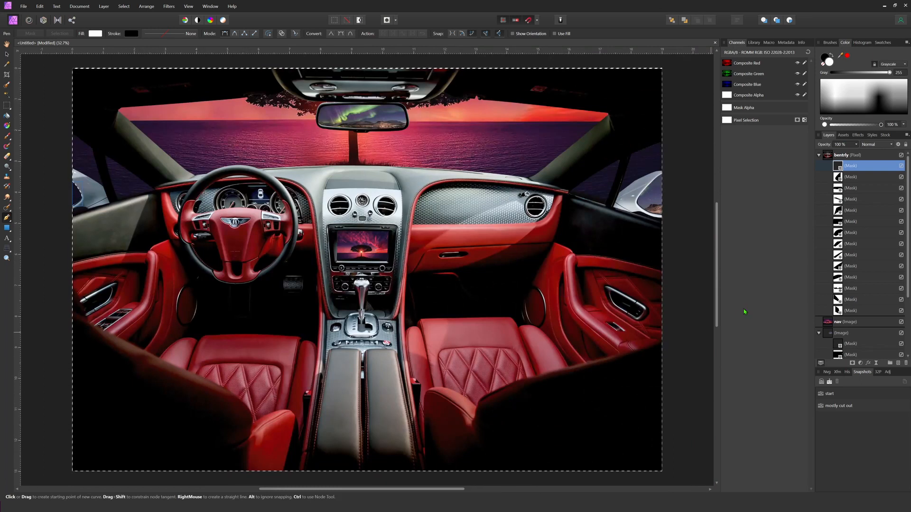
left_click(835, 332)
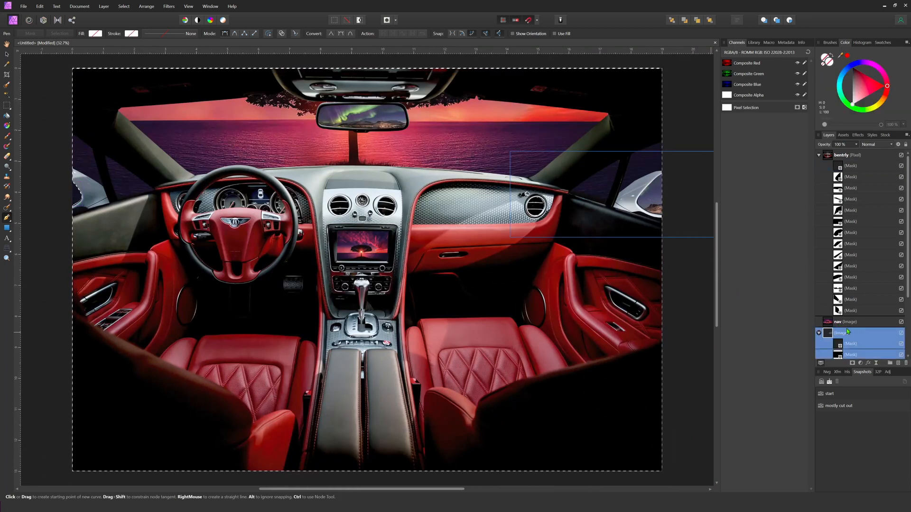
left_click(818, 333)
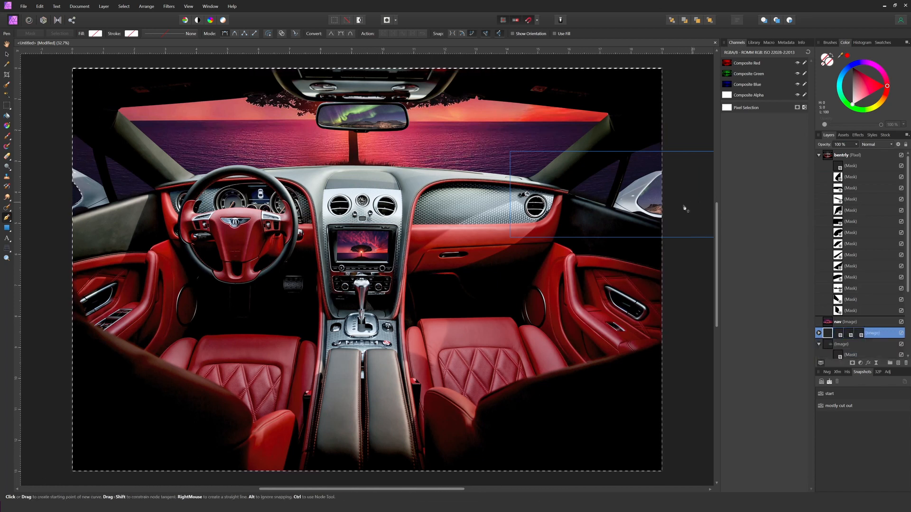
key("v")
left_click_drag(646, 193, 77, 177)
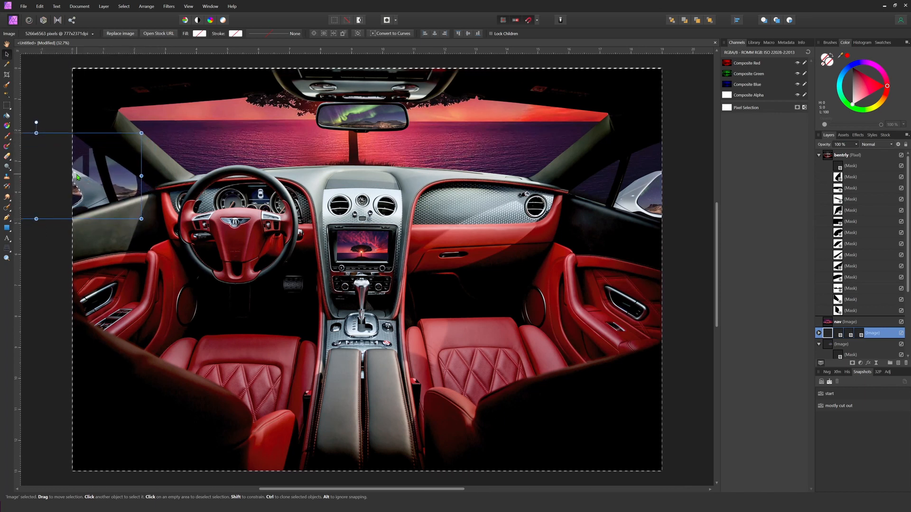
key("Delete")
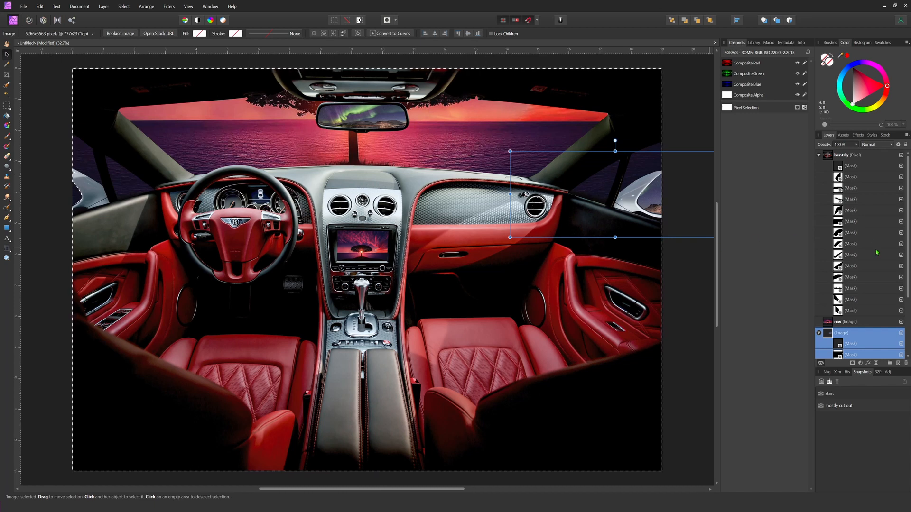
Step: Duplicate the unmasked aurora image, make the copy a separate layer below nav, position it behind the driver-side mirror, and clear the pixel selection
scroll(846, 302, "down", 3)
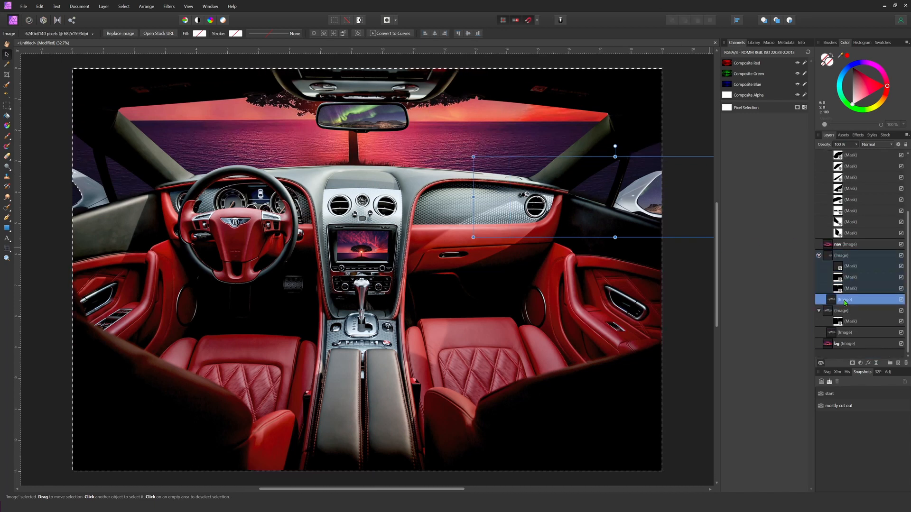
key("ctrl+j")
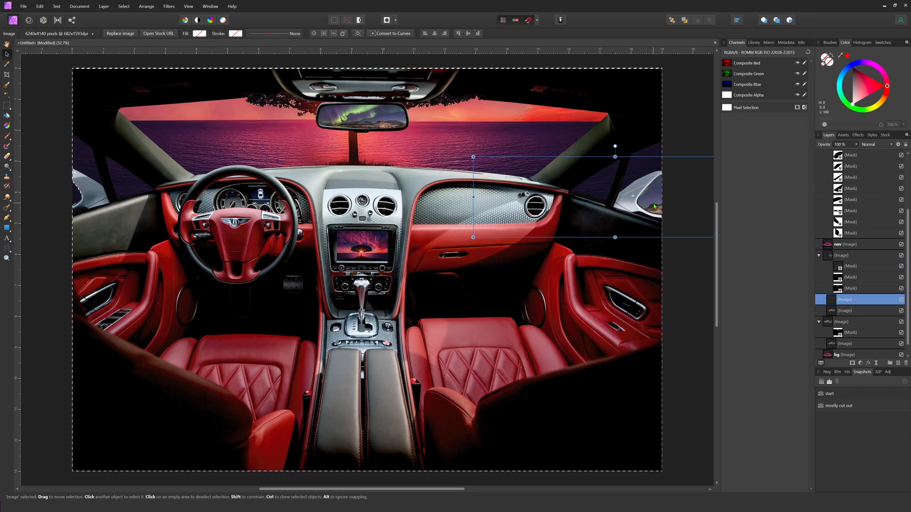
left_click_drag(497, 207, 122, 196)
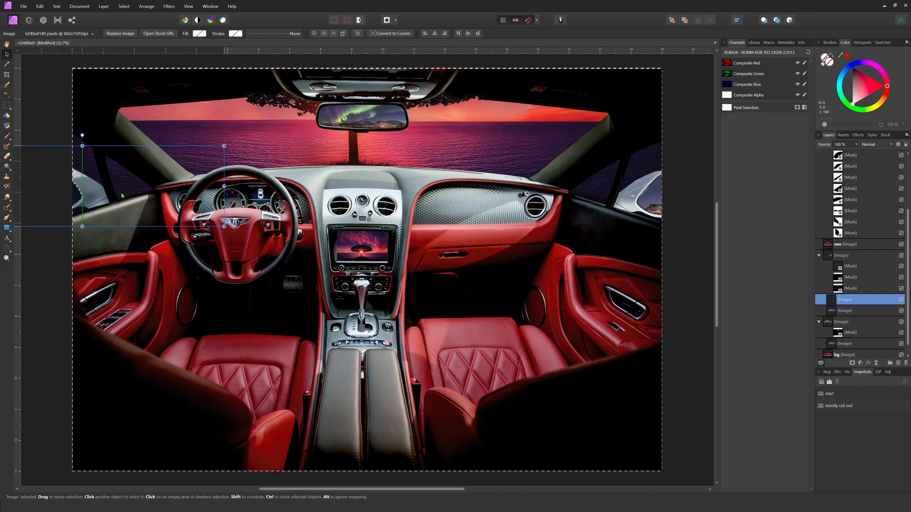
key("ctrl+d")
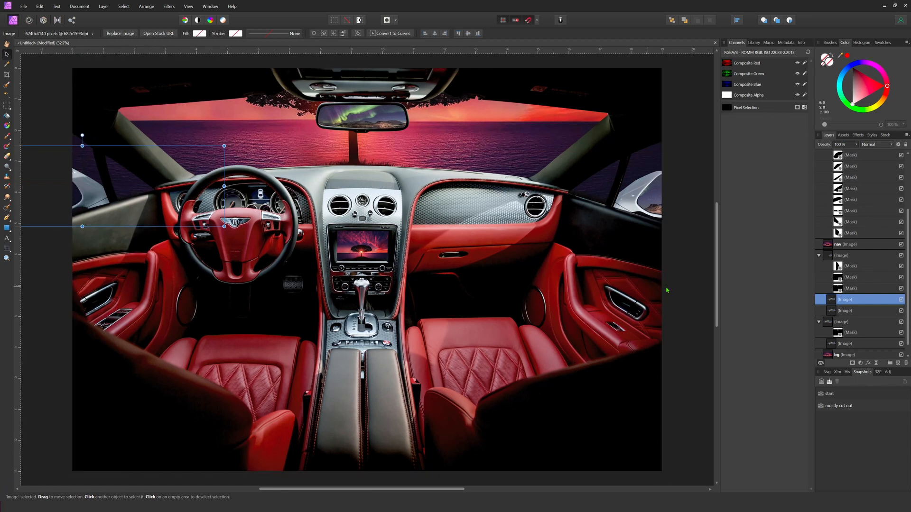
left_click_drag(831, 303, 822, 258)
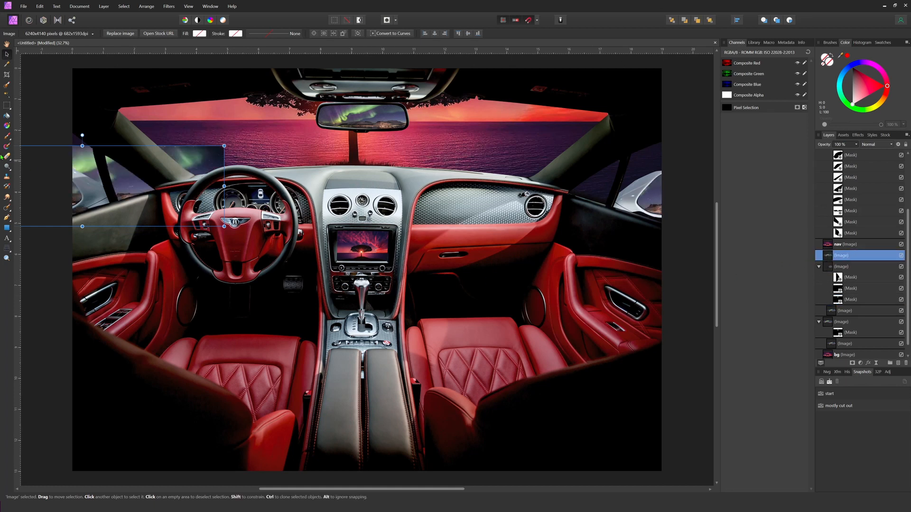
left_click_drag(90, 186, 145, 184)
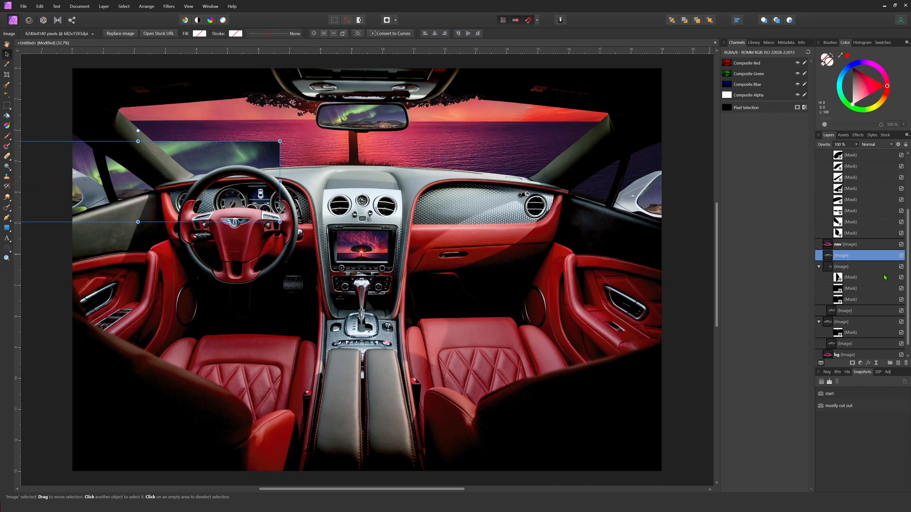
left_click(838, 281, "ctrl")
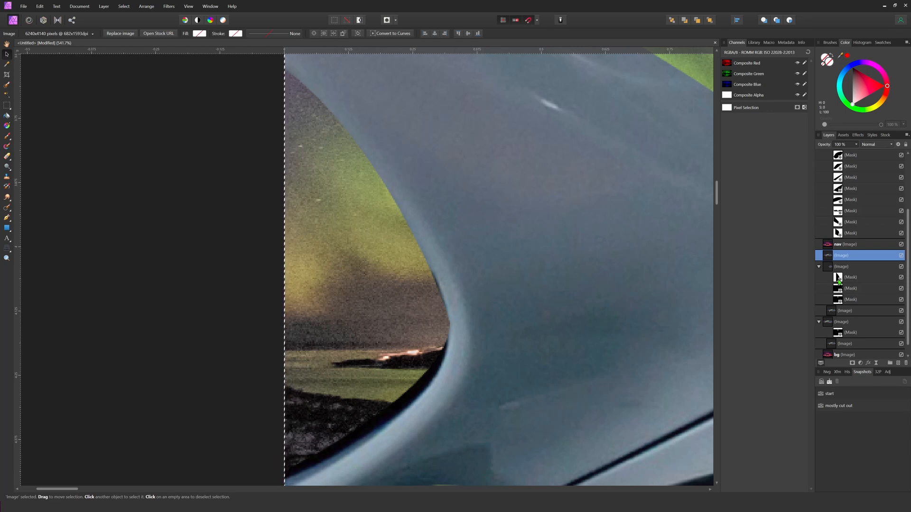
key("ctrl+d")
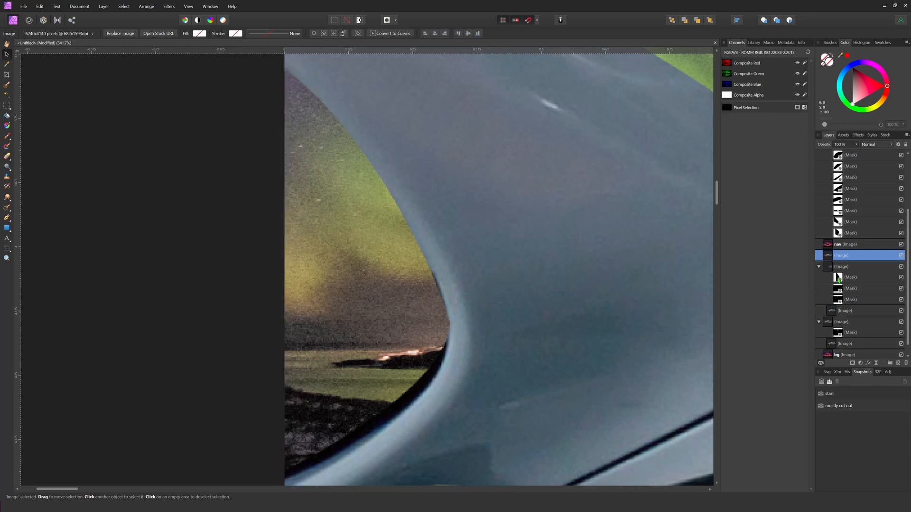
key("ctrl+minus")
key("ctrl+minus")
key("ctrl+minus")
key("ctrl+minus")
key("ctrl+minus")
key("ctrl+minus")
key("ctrl+minus")
key("ctrl+minus")
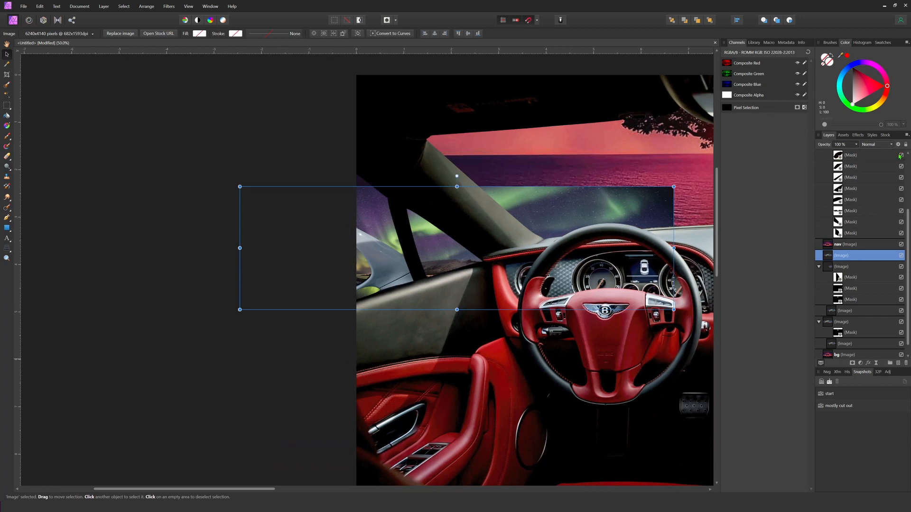
Step: Load the bentrly layer's driver-side mirror mask as a selection, invert it, and add it as a mask on the driver-side aurora image
scroll(858, 158, "up", 3)
left_click(858, 157)
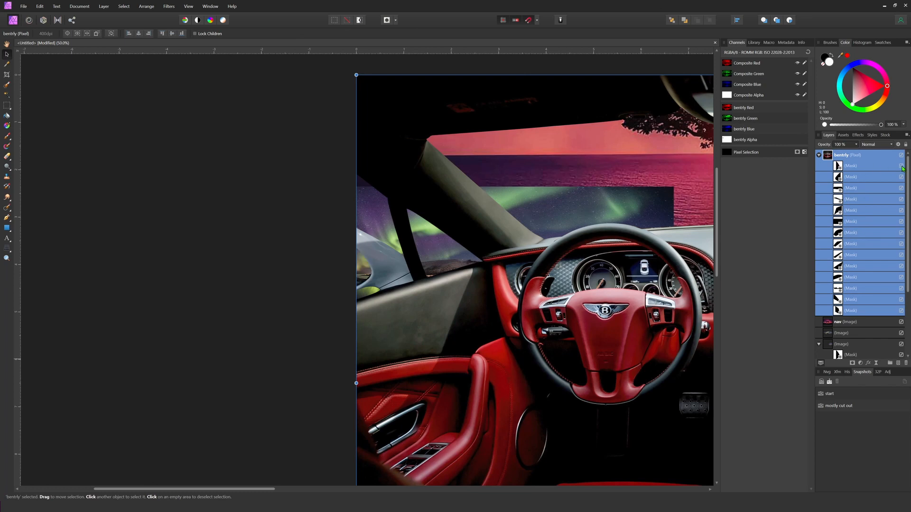
left_click(839, 165, "ctrl")
left_click(840, 165, "ctrl")
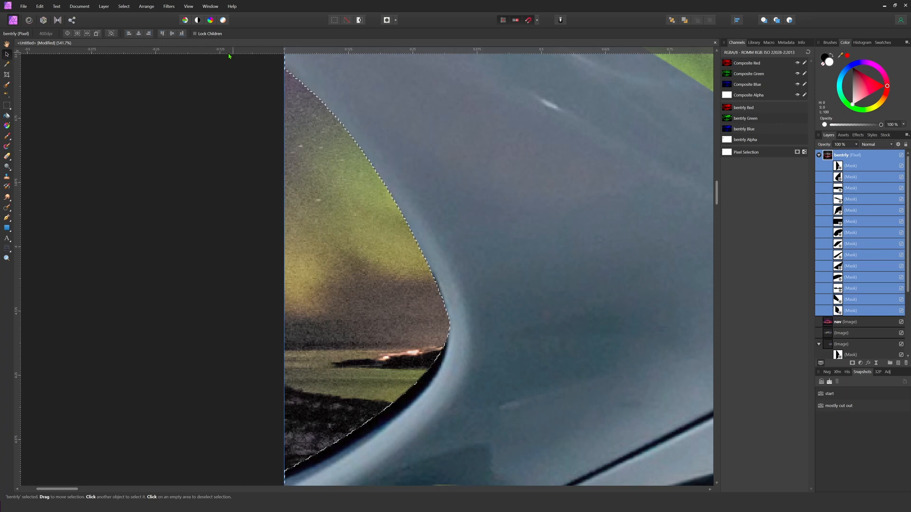
left_click(841, 334)
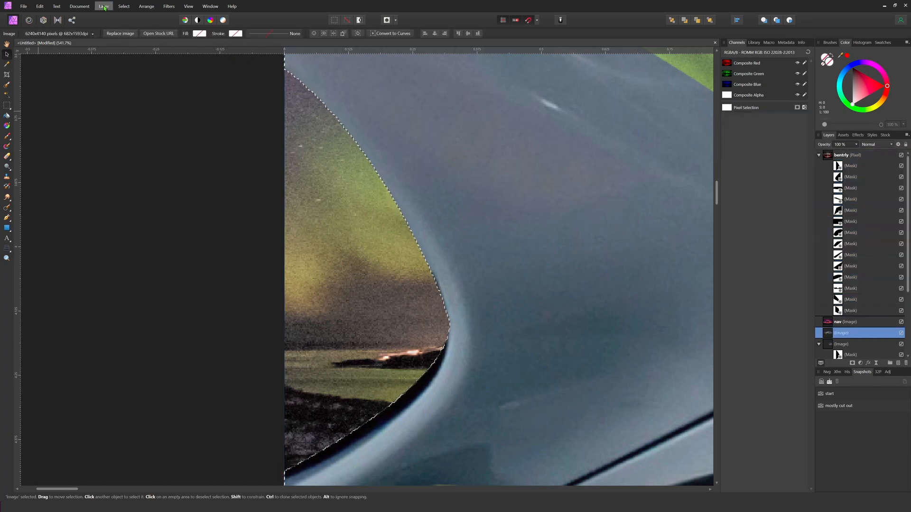
left_click(123, 6)
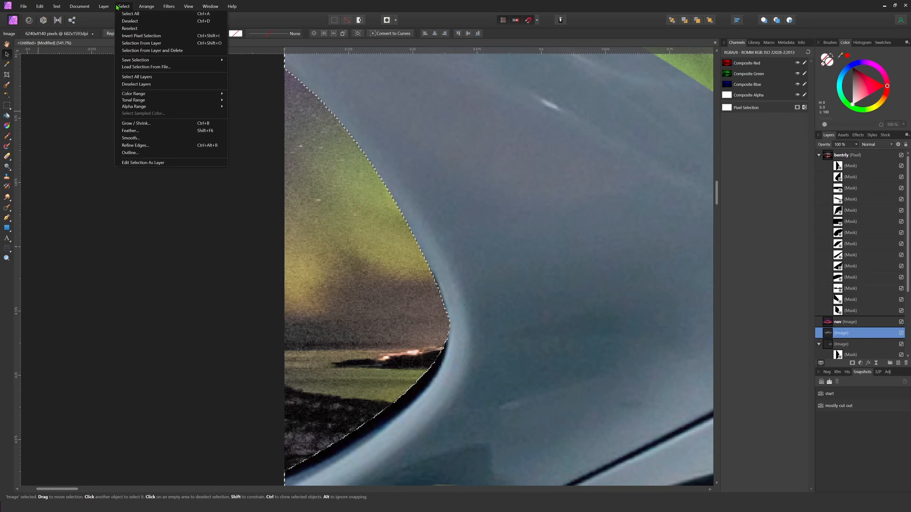
left_click(141, 37)
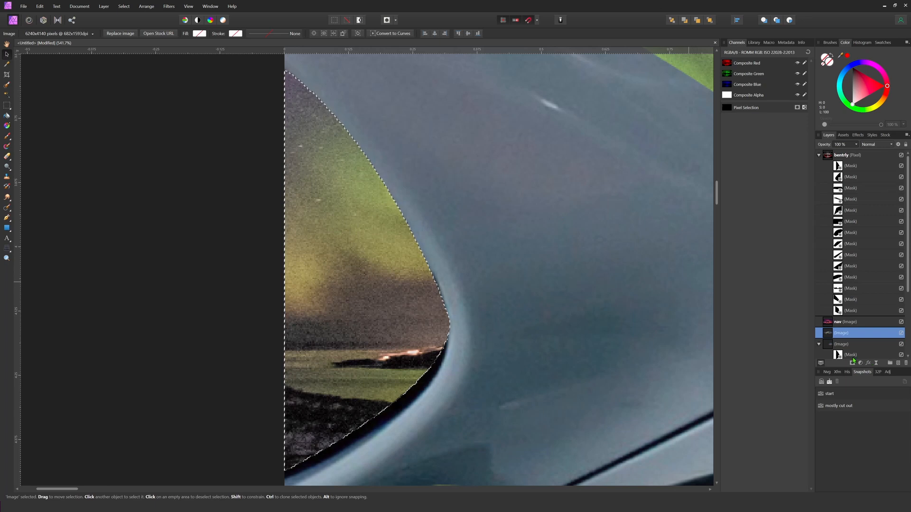
left_click(851, 363)
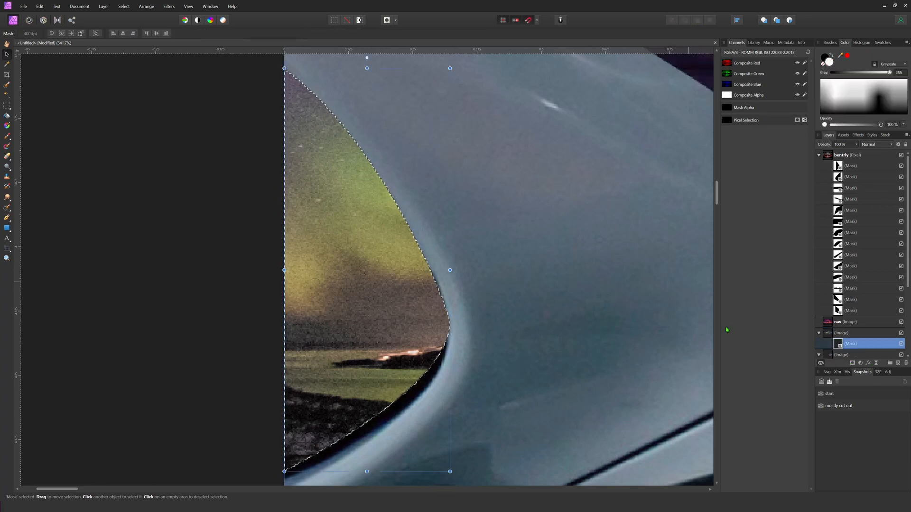
key("ctrl+0")
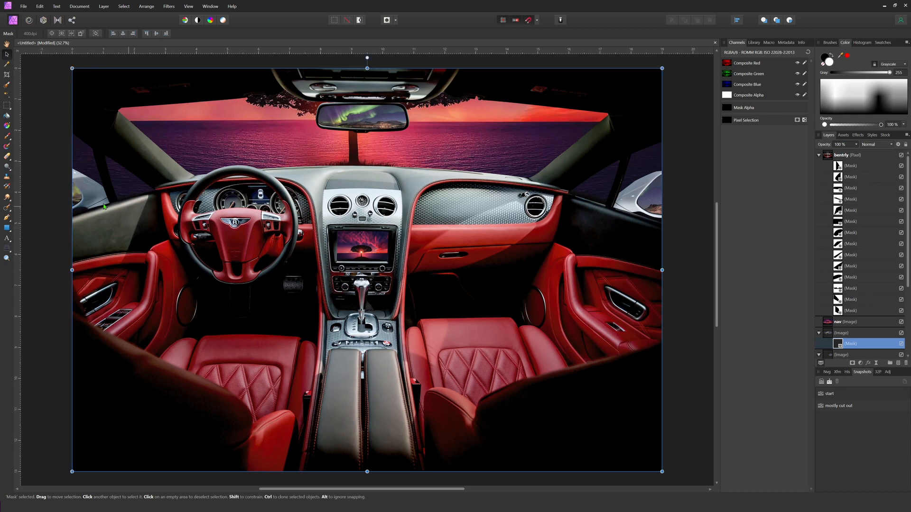
left_click(267, 214)
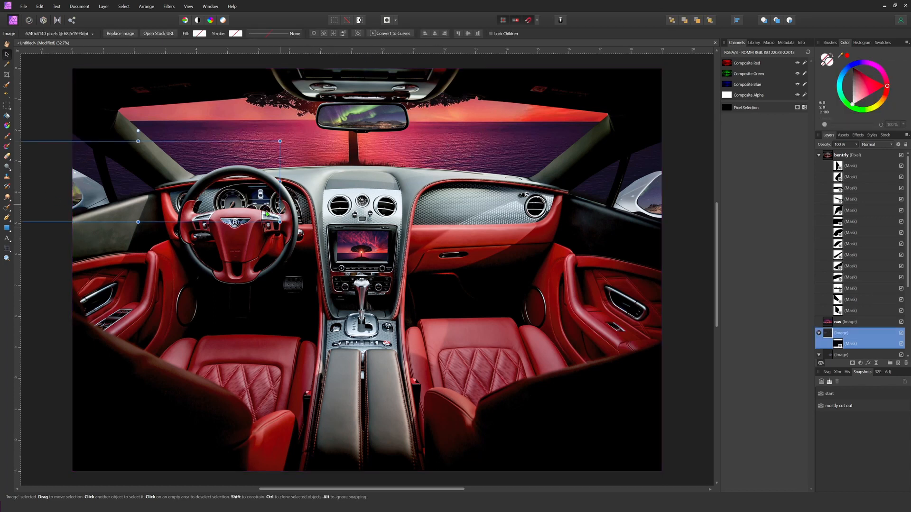